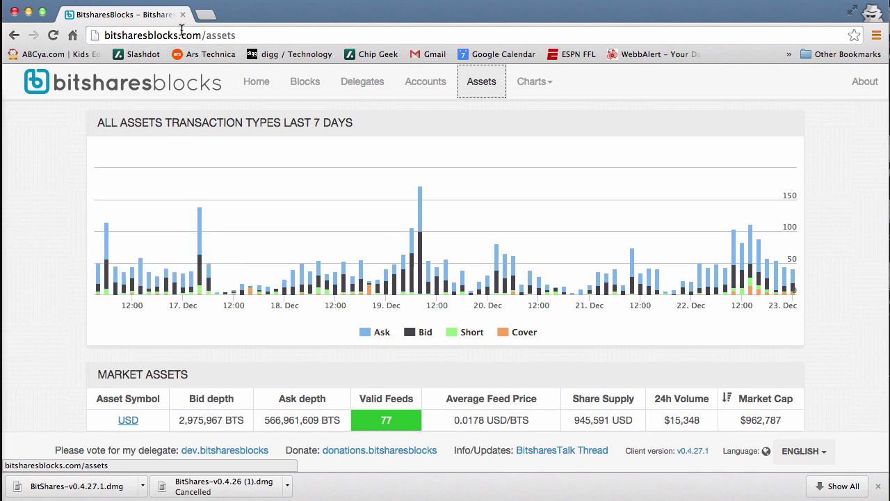
Open the USD market asset and examine its order book chart and the bids, asks and shorts below it.
scroll(51, 375, "down", 5)
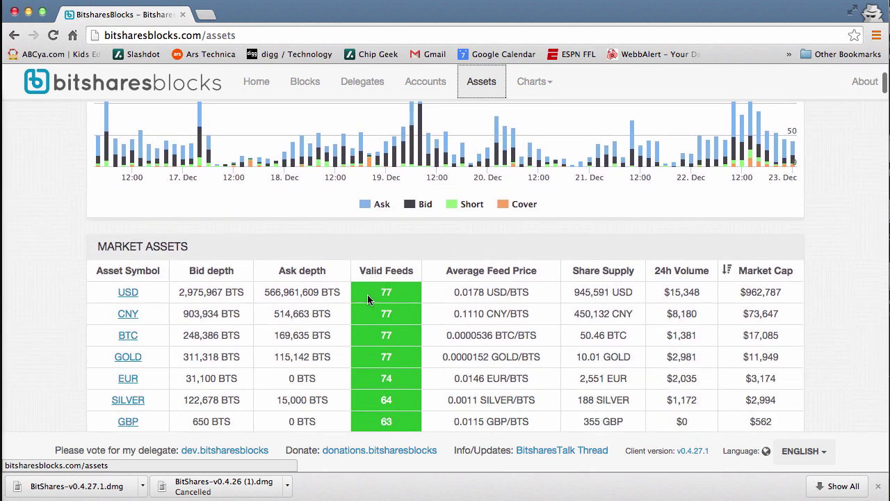
left_click(129, 293)
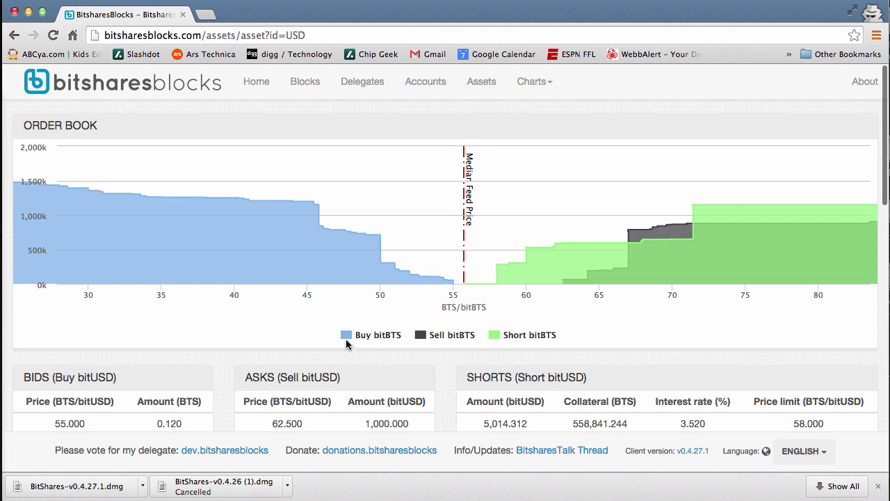
mouse_move(391, 263)
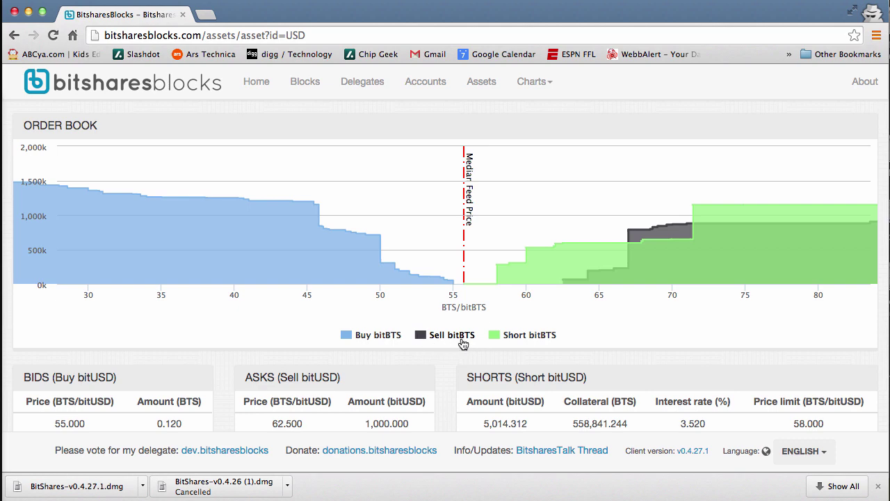
mouse_move(638, 236)
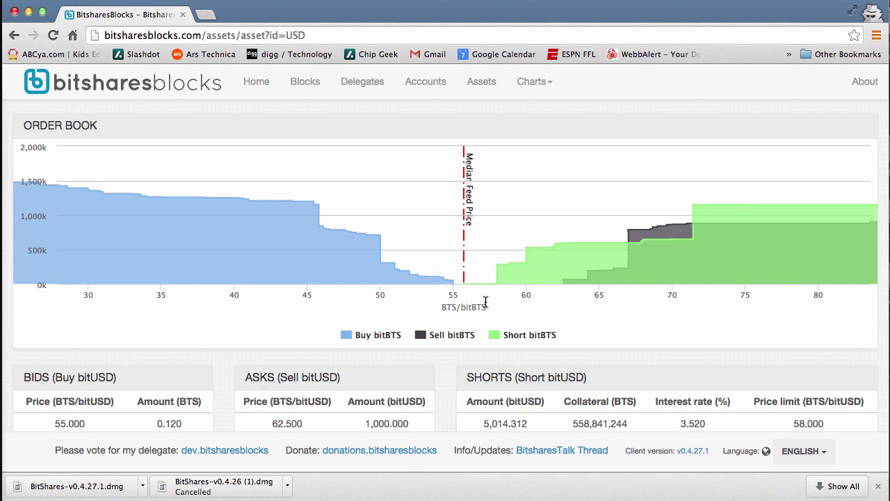
mouse_move(467, 288)
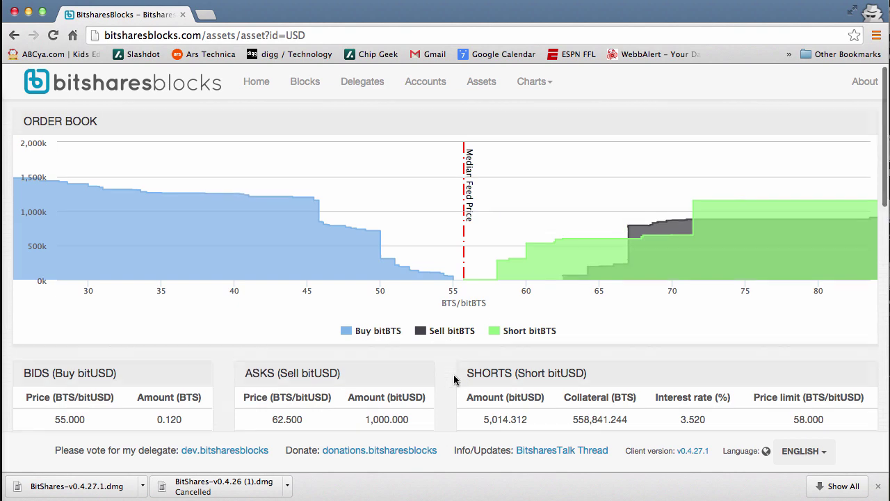
scroll(454, 379, "down", 1)
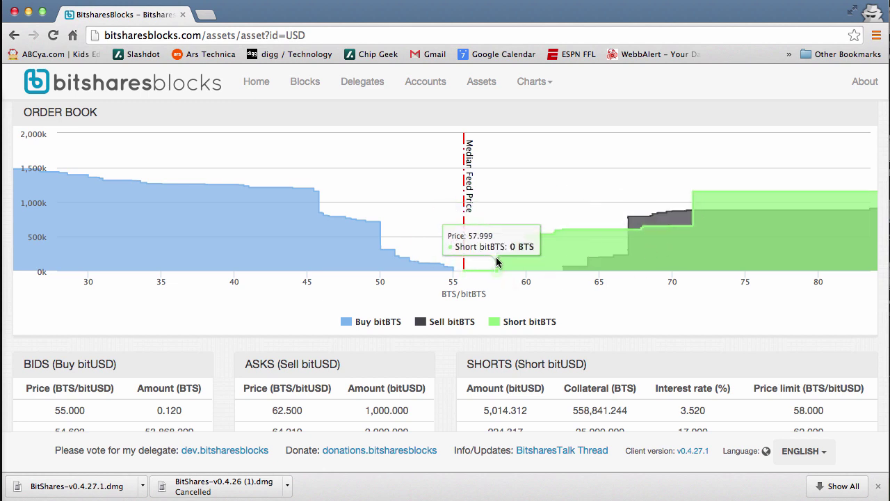
scroll(350, 433, "down", 2)
scroll(351, 432, "down", 3)
scroll(354, 433, "up", 5)
Open the BTC asset from the market assets list, examine its order book, and return to the list.
left_click(14, 35)
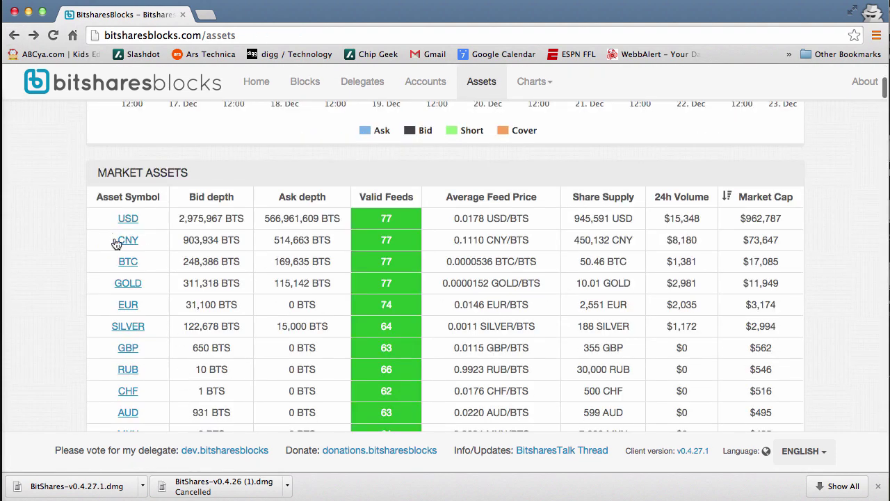
left_click(130, 261)
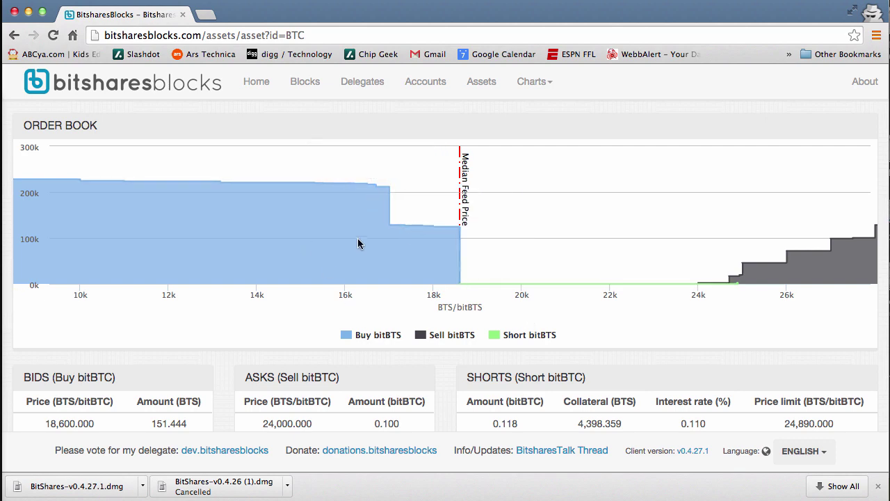
scroll(519, 290, "down", 1)
scroll(430, 342, "up", 1)
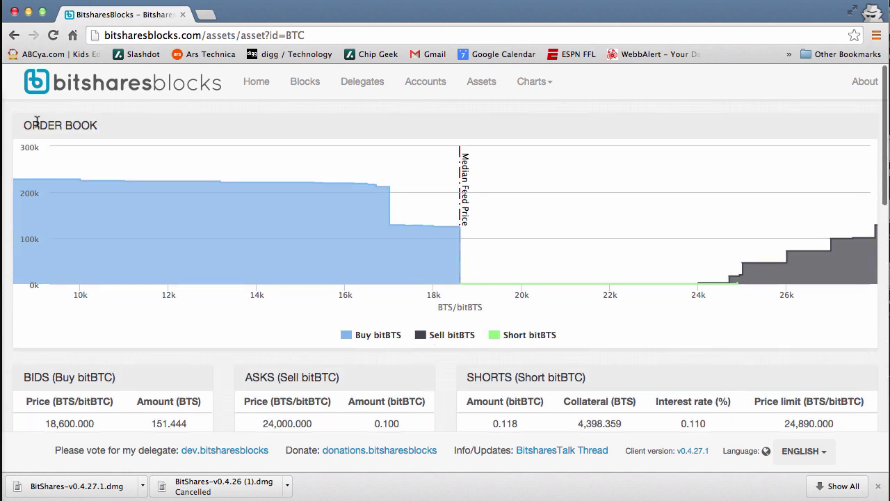
left_click(14, 34)
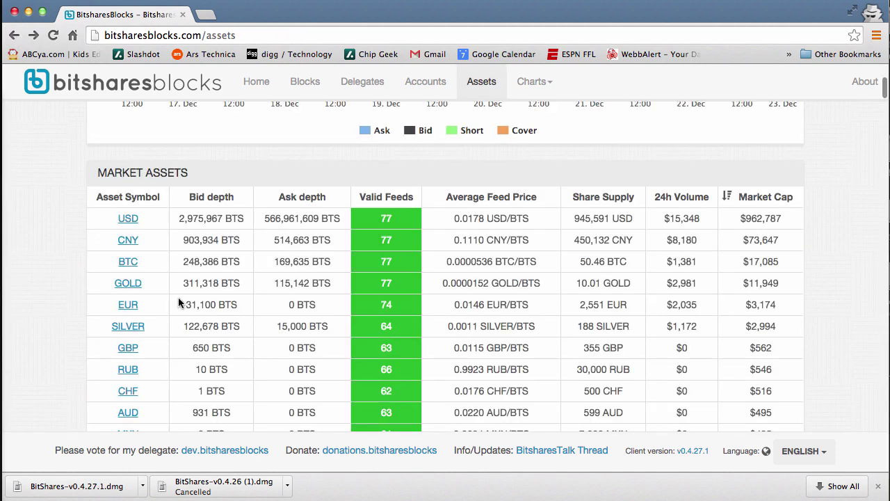
Switch from the browser to the BitShares Wallet and show the list of wallet accounts.
left_click(27, 12)
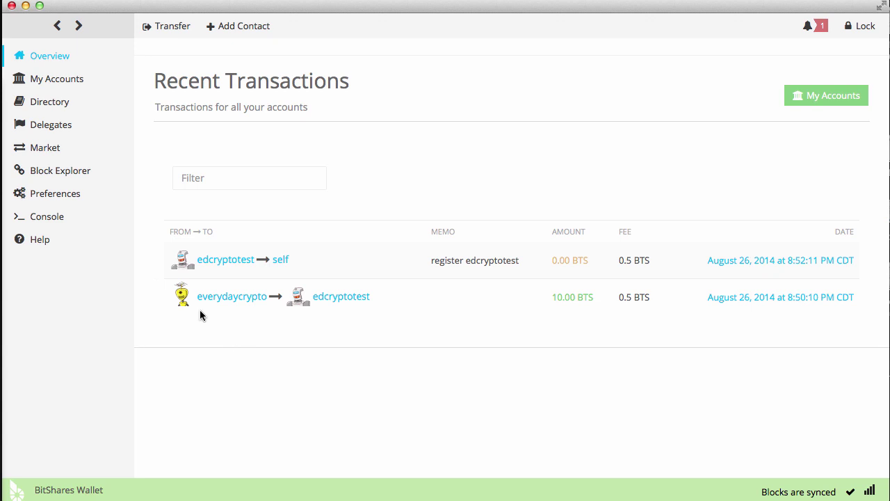
left_click(49, 81)
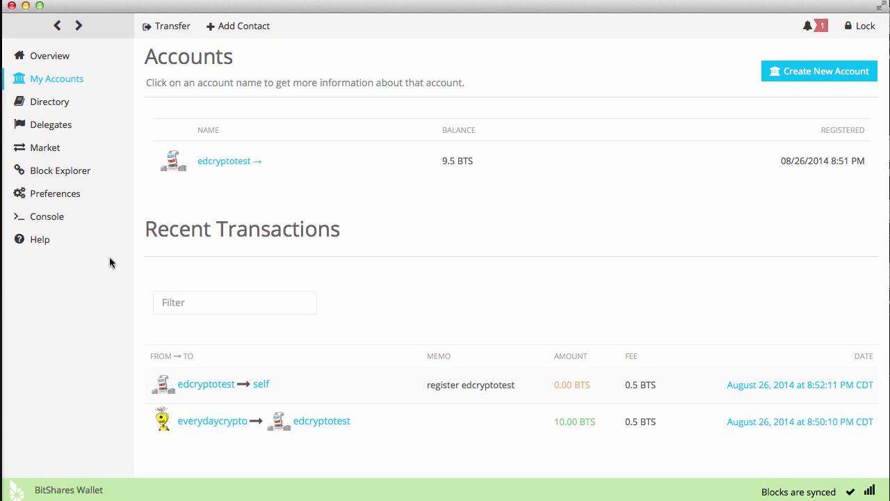
Open the BitUSD:BTS market and examine its price history and order depth charts.
left_click(55, 147)
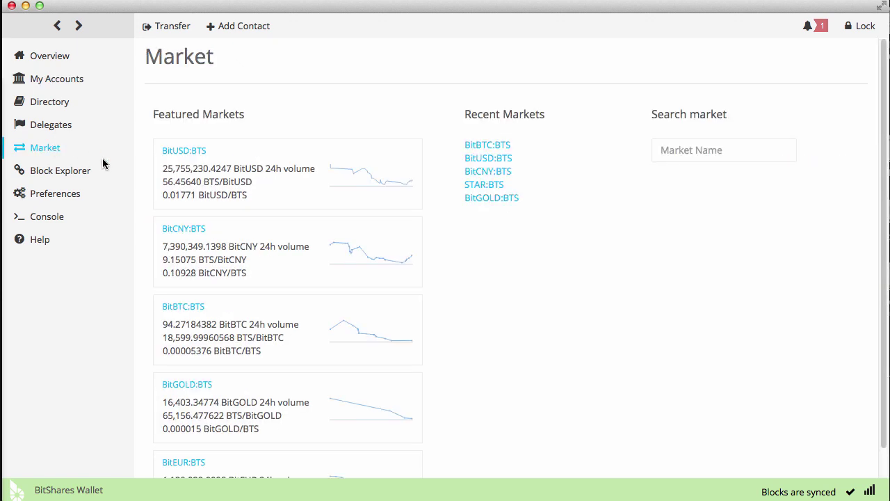
left_click(184, 151)
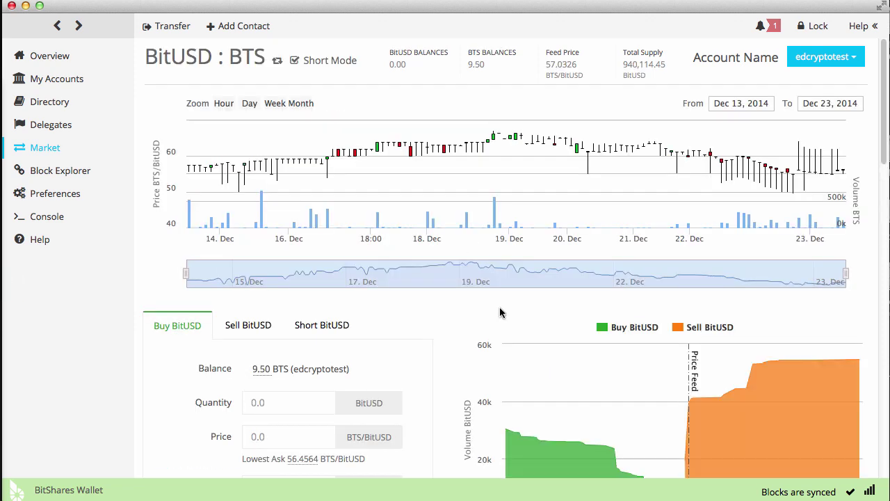
scroll(500, 312, "down", 5)
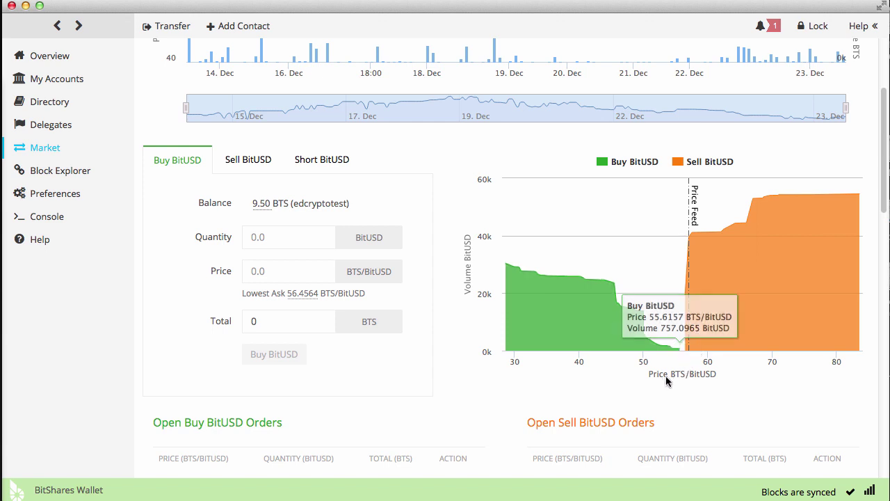
scroll(461, 390, "up", 3)
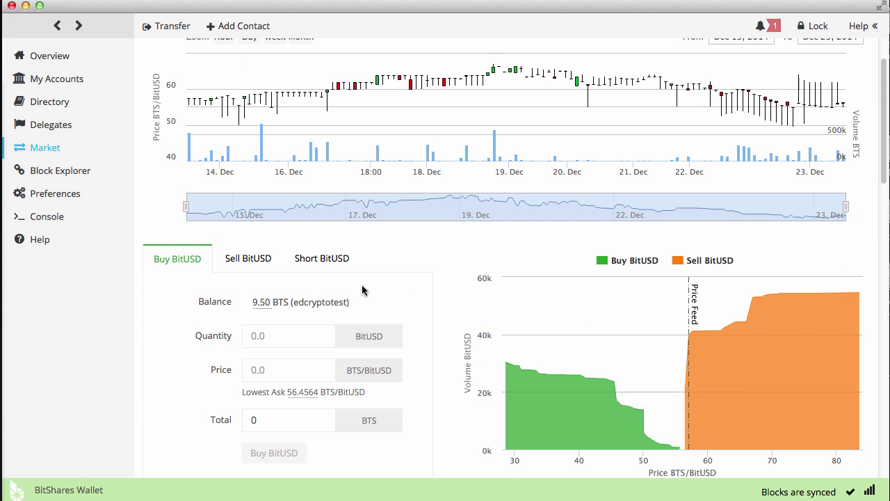
scroll(362, 291, "up", 2)
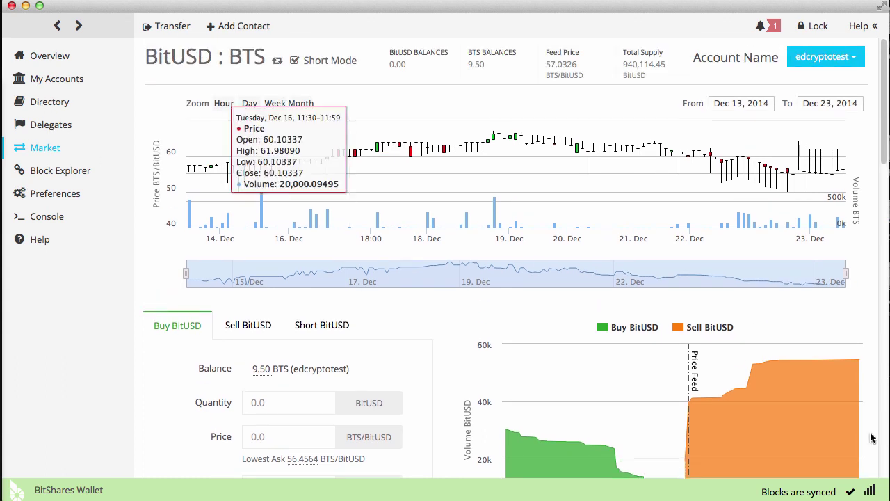
scroll(610, 387, "down", 2)
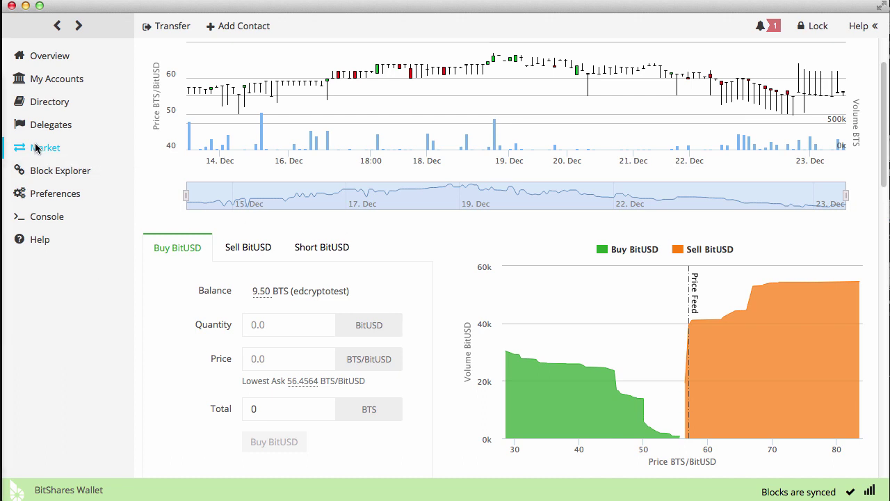
Return to the market overview and open the BitBTC:BTS market to inspect its order depth chart.
left_click(59, 26)
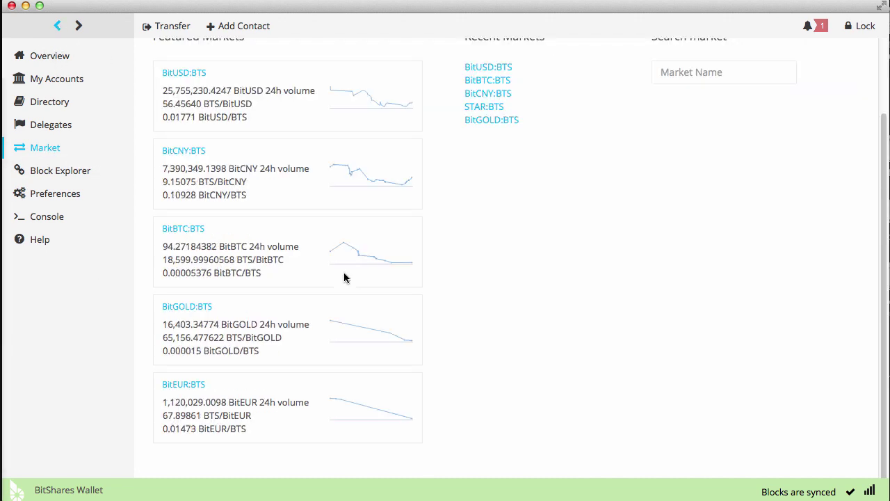
left_click(185, 235)
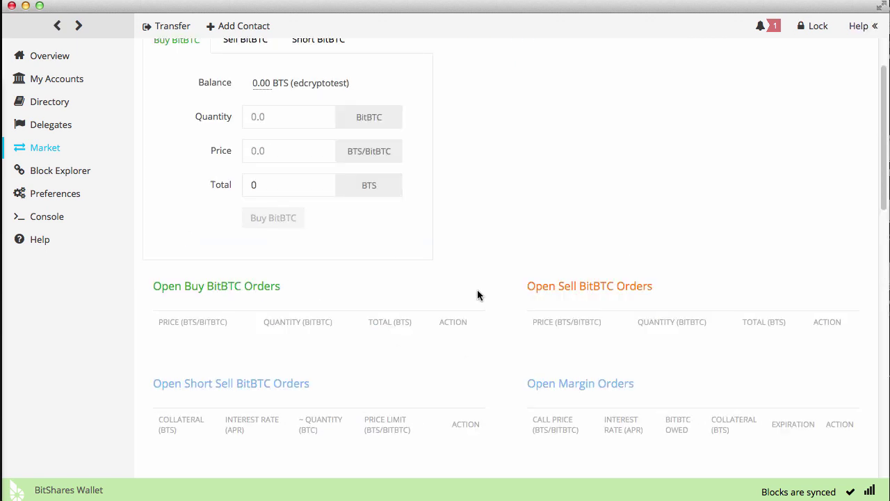
mouse_move(686, 333)
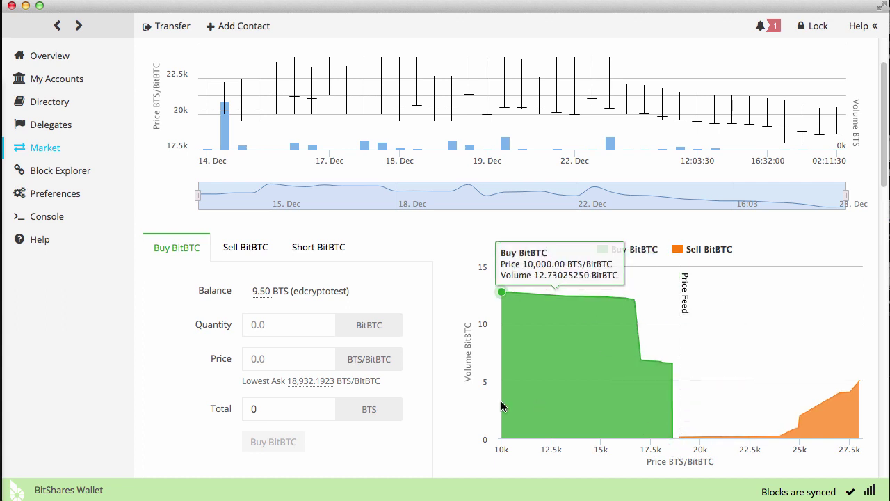
scroll(440, 439, "down", 2)
scroll(440, 438, "down", 1)
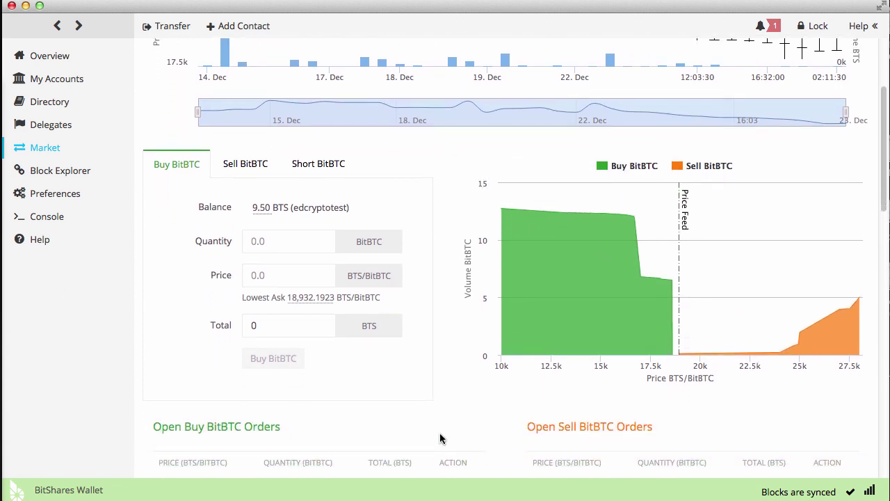
Examine the BitBTC buy, sell, margin call and short sell order lists.
scroll(440, 437, "down", 10)
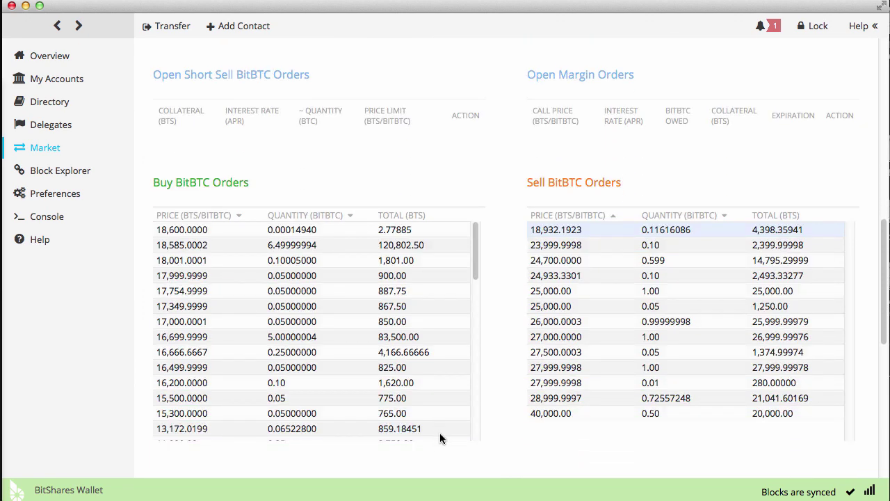
scroll(506, 387, "down", 3)
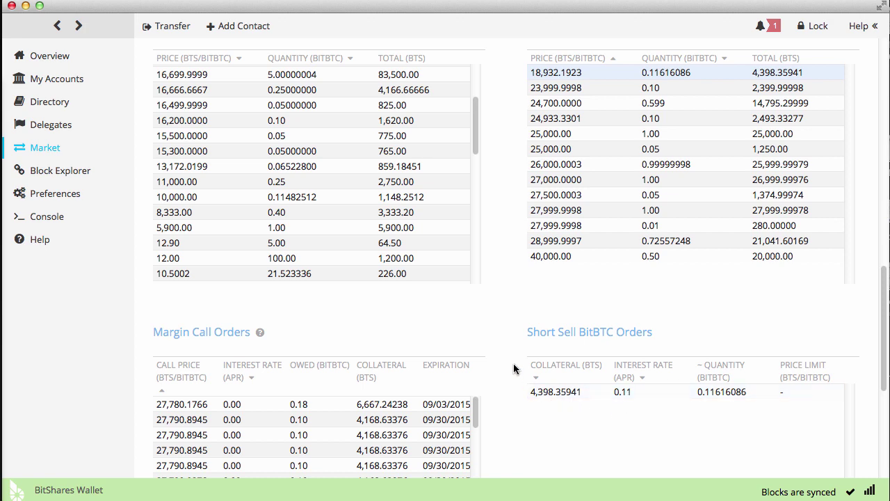
scroll(515, 366, "up", 5)
scroll(511, 361, "up", 10)
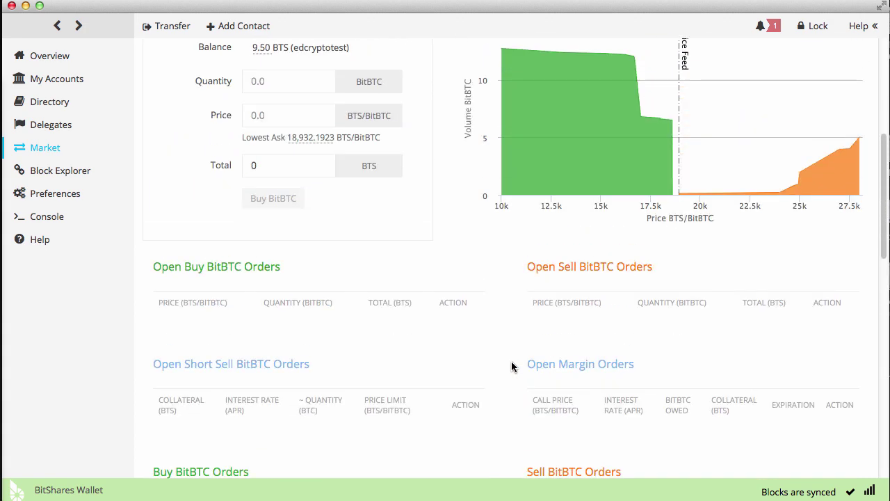
Fill in a Short BitBTC order with 8 BTS collateral and an interest rate of 1 APR, leaving the price limit empty.
left_click(308, 224)
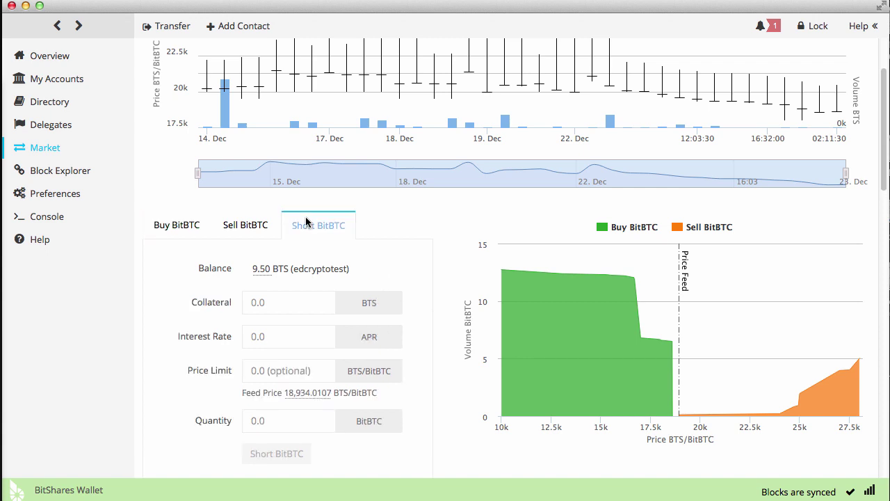
left_click(268, 305)
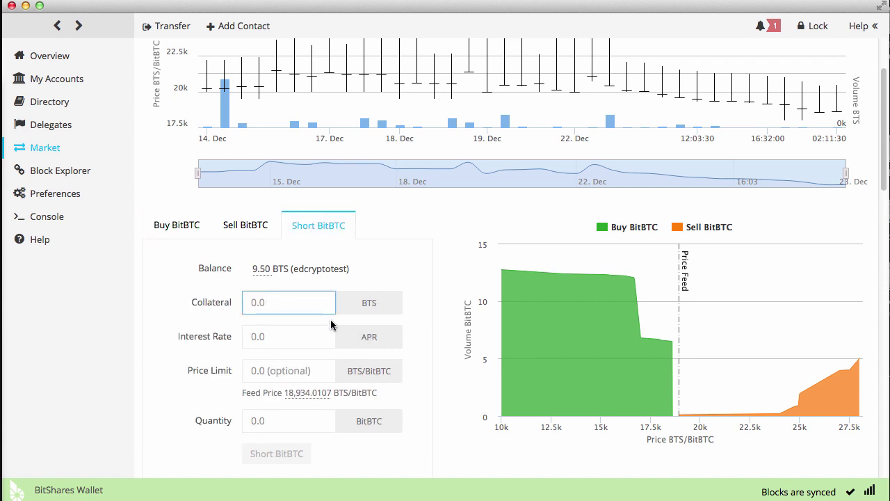
type("8")
left_click(296, 341)
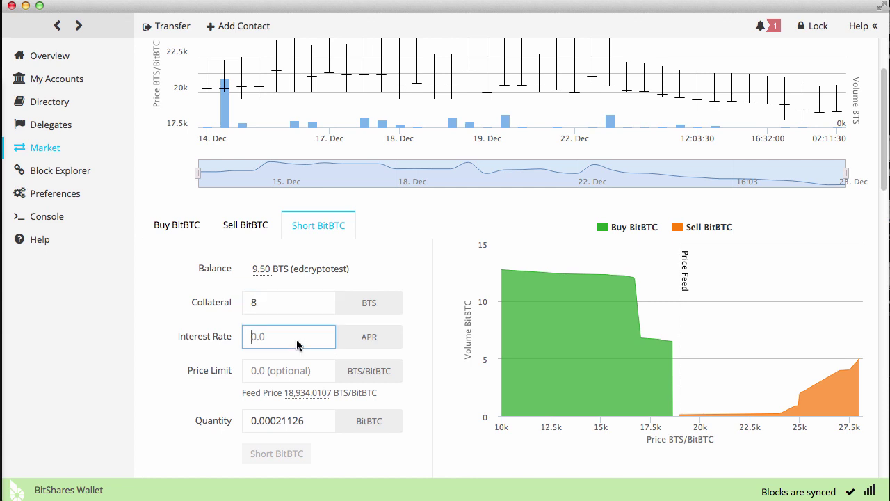
type("1")
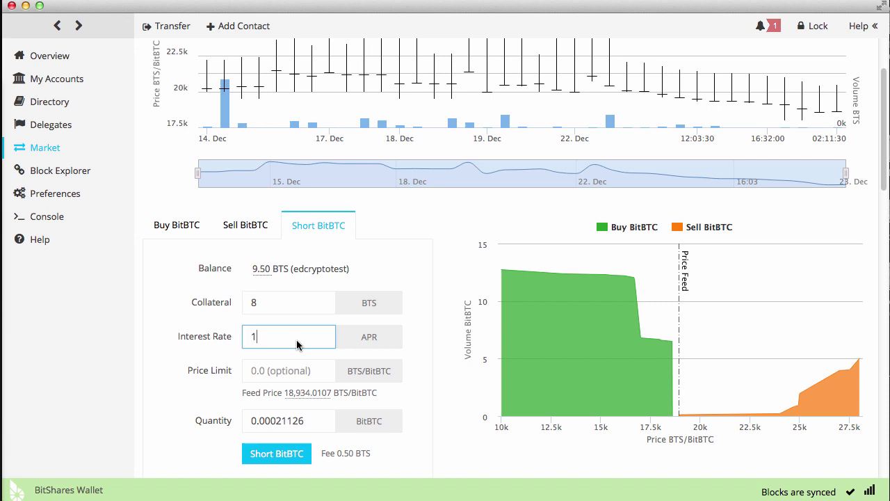
left_click(217, 410)
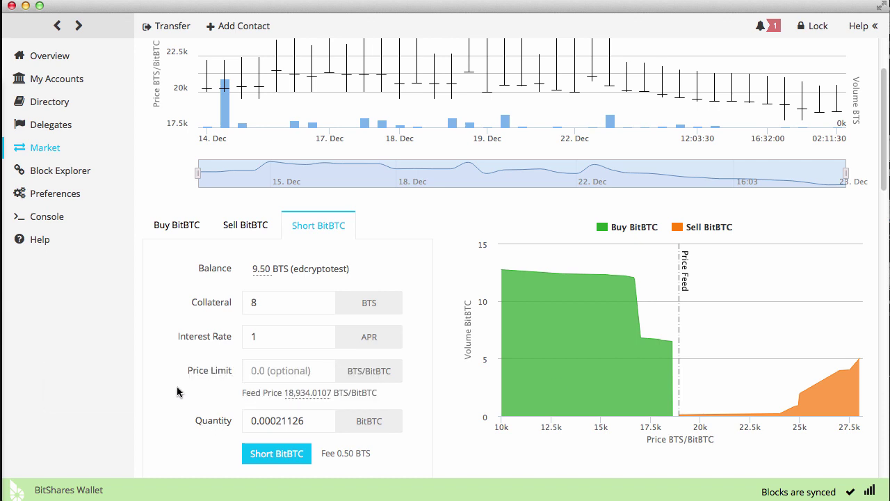
Submit and confirm the Short BitBTC order, and check the market's list of short sell orders for it.
scroll(176, 392, "down", 1)
scroll(176, 392, "down", 1)
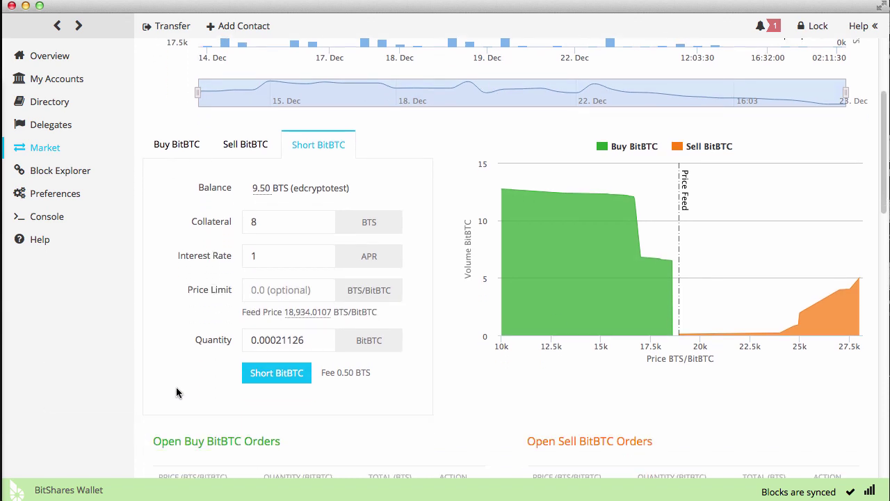
left_click(285, 376)
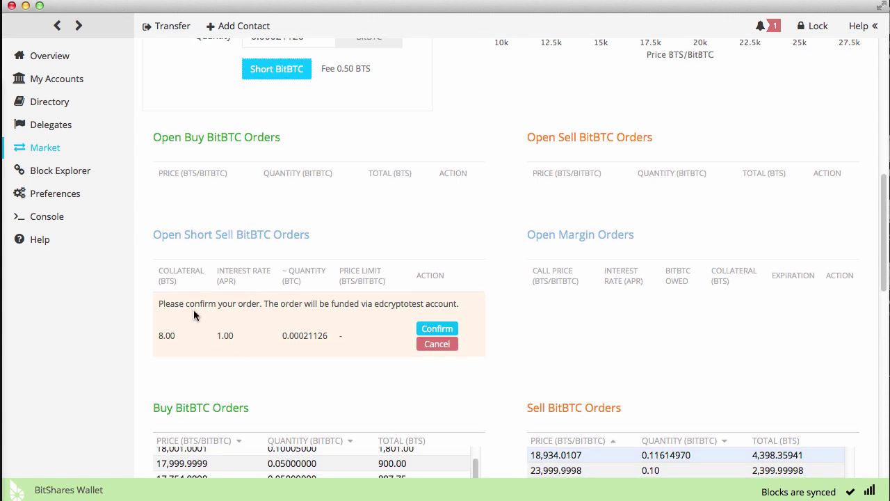
left_click(439, 329)
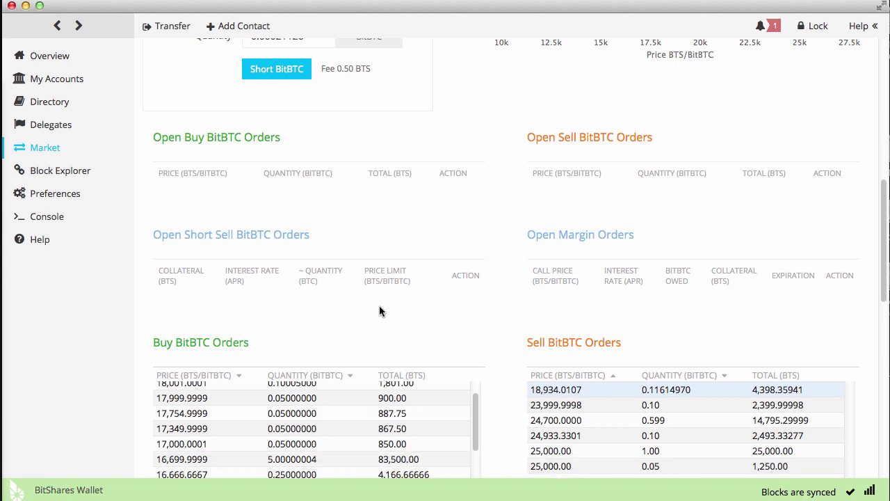
scroll(504, 324, "down", 5)
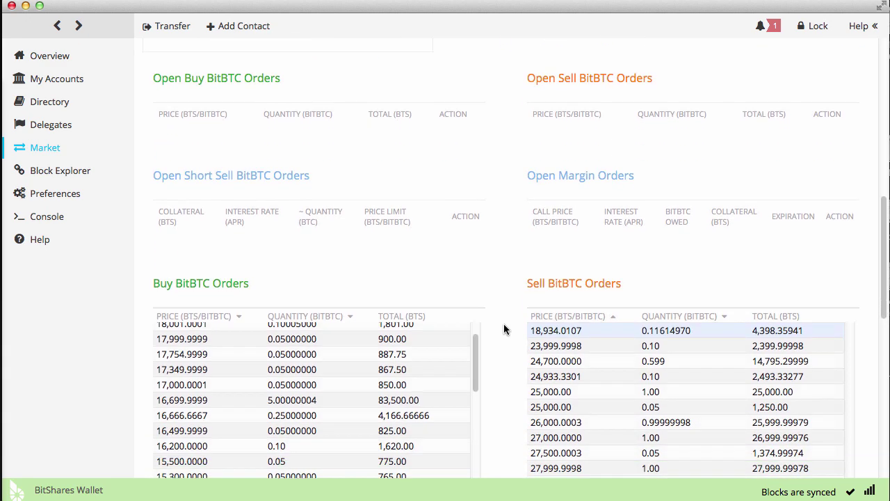
scroll(503, 324, "down", 5)
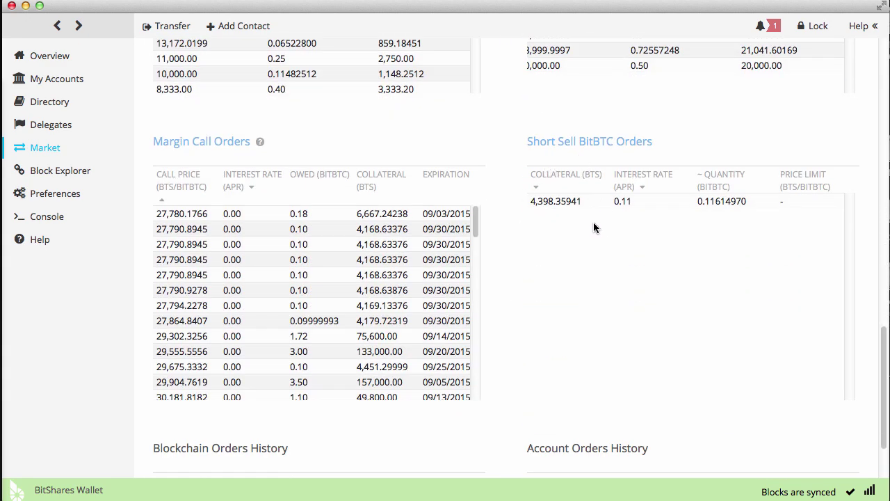
Review the placed BitBTC short among the open short sell orders, the Short BitBTC form and the market's short sell list.
scroll(506, 323, "up", 1)
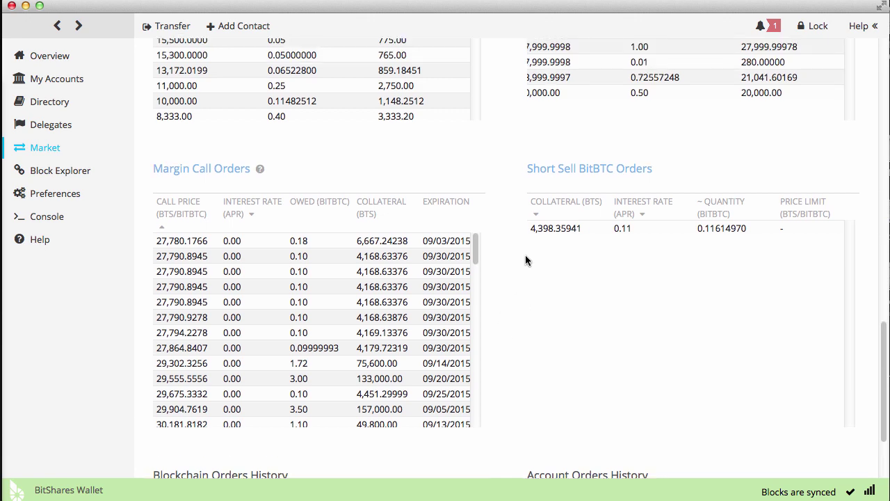
scroll(491, 322, "up", 10)
scroll(491, 324, "up", 1)
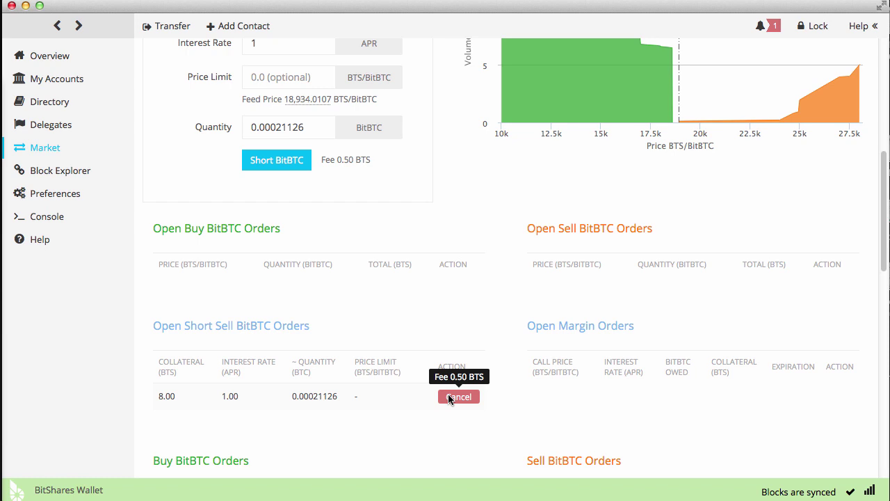
mouse_move(687, 123)
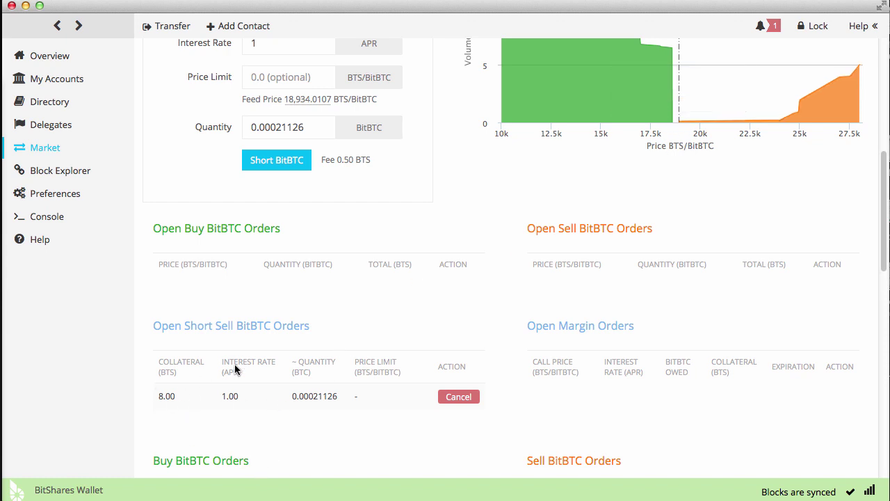
scroll(398, 320, "up", 4)
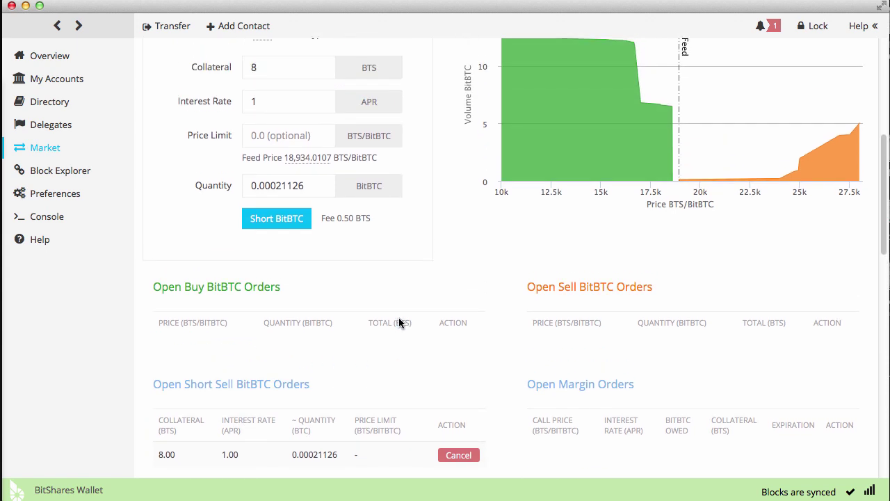
scroll(398, 323, "up", 1)
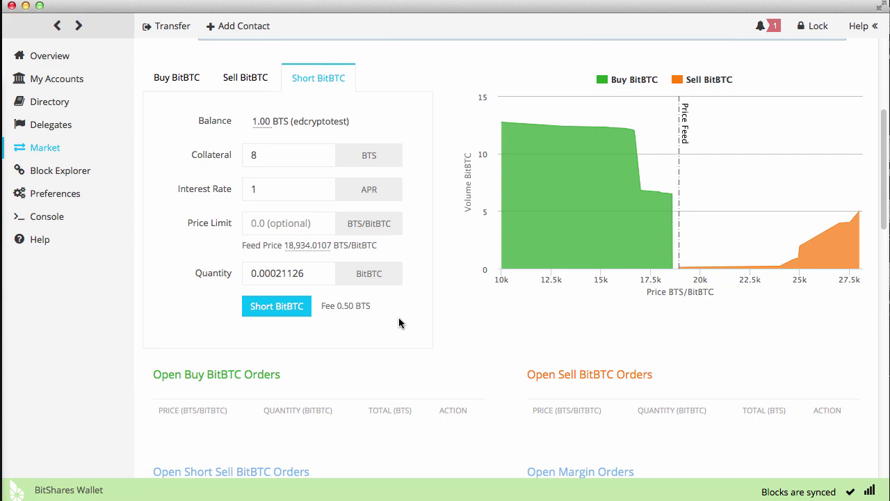
scroll(399, 323, "down", 10)
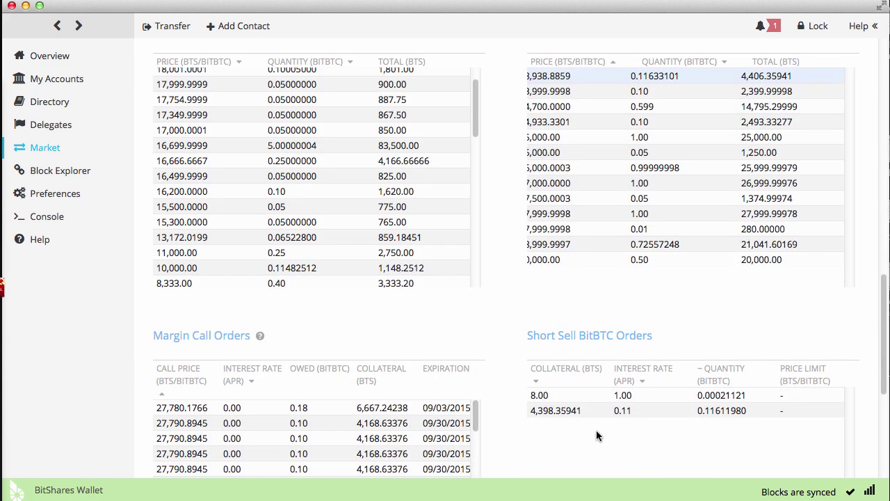
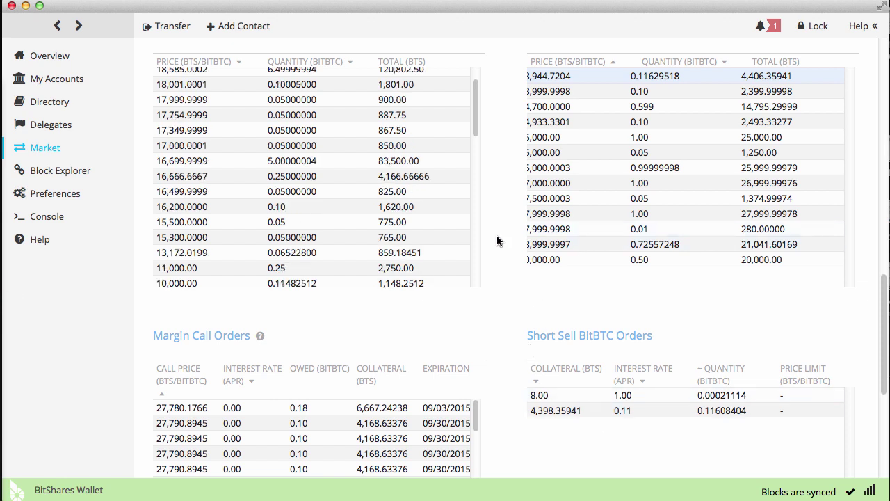
Check the open short sell and open margin orders, and view the highest-priced BitBTC buy orders.
scroll(497, 235, "up", 5)
scroll(497, 235, "up", 3)
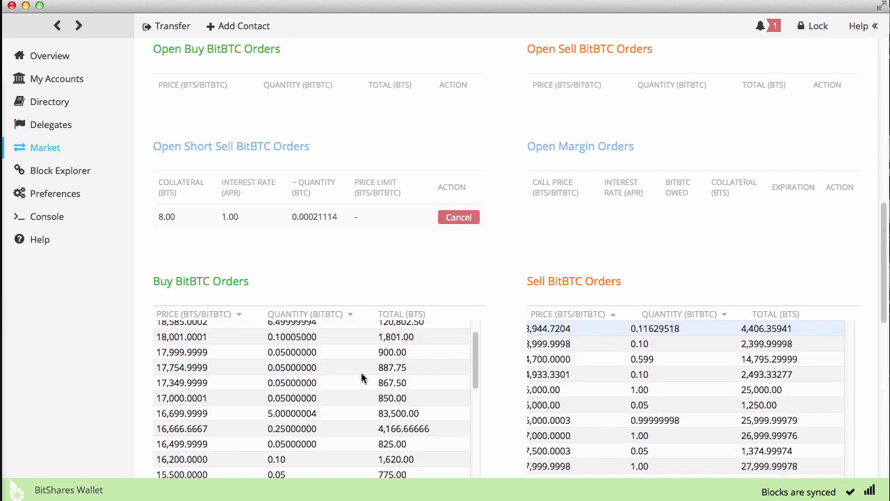
scroll(367, 377, "up", 2)
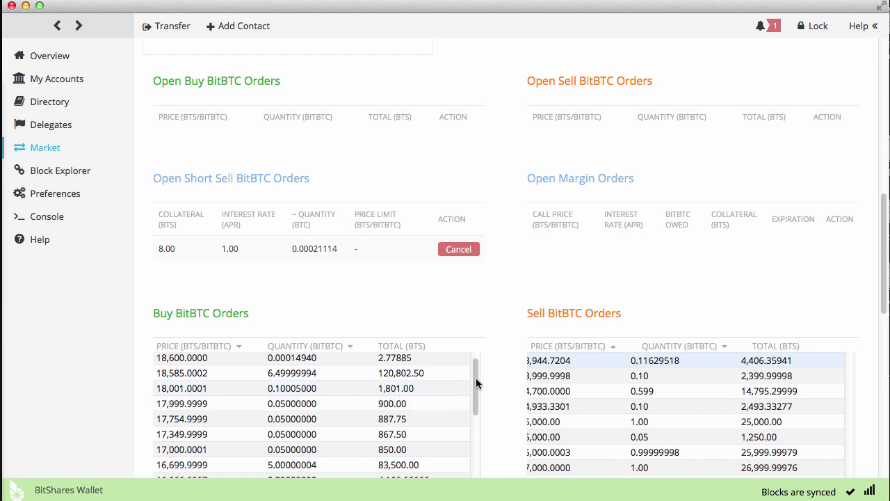
left_click_drag(477, 382, 476, 359)
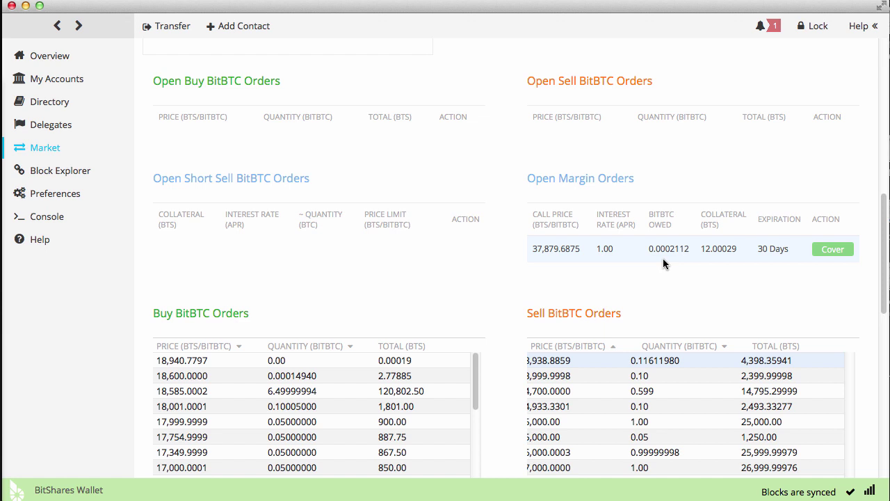
Open the accounts page and review the account's balance and the recent short and margin transactions.
scroll(497, 230, "up", 6)
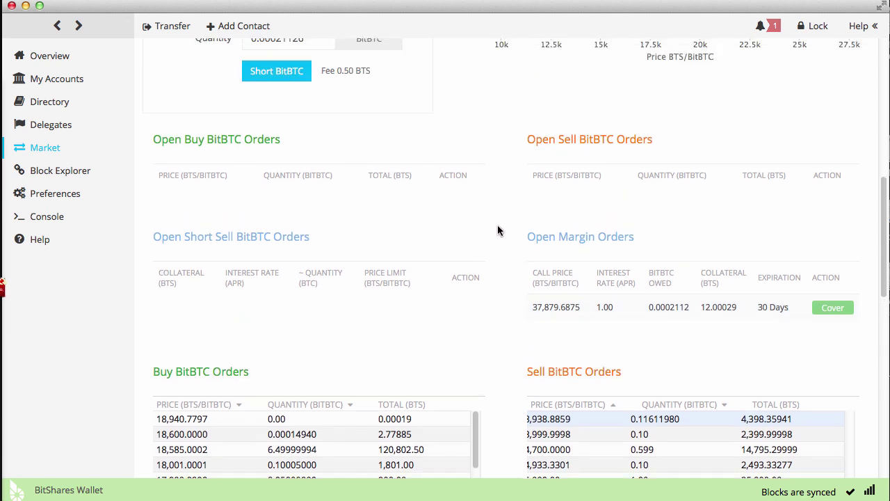
scroll(497, 230, "up", 3)
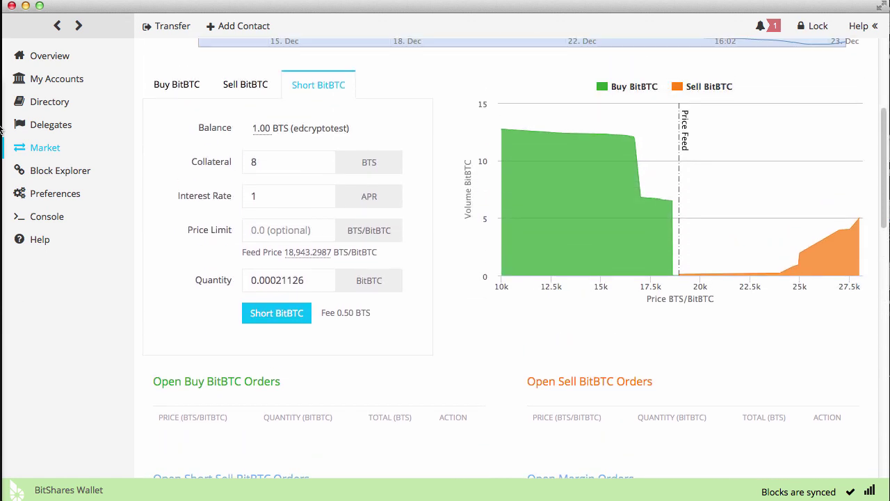
left_click(43, 80)
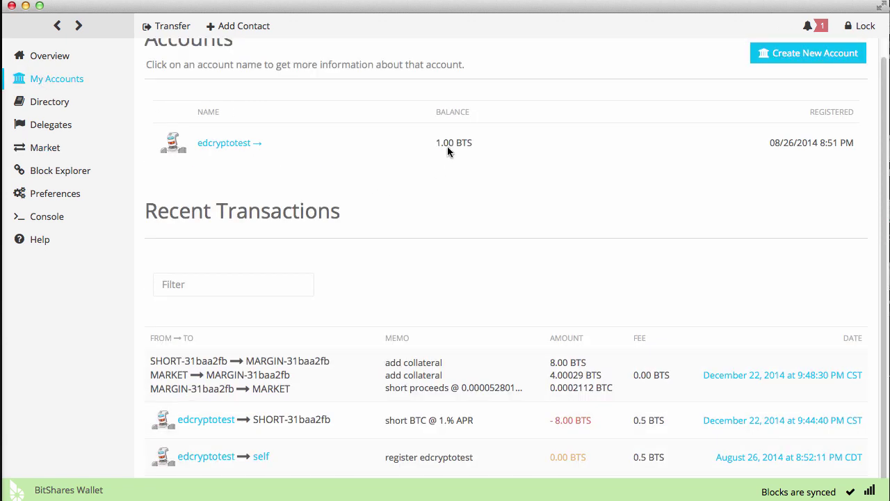
scroll(447, 146, "up", 1)
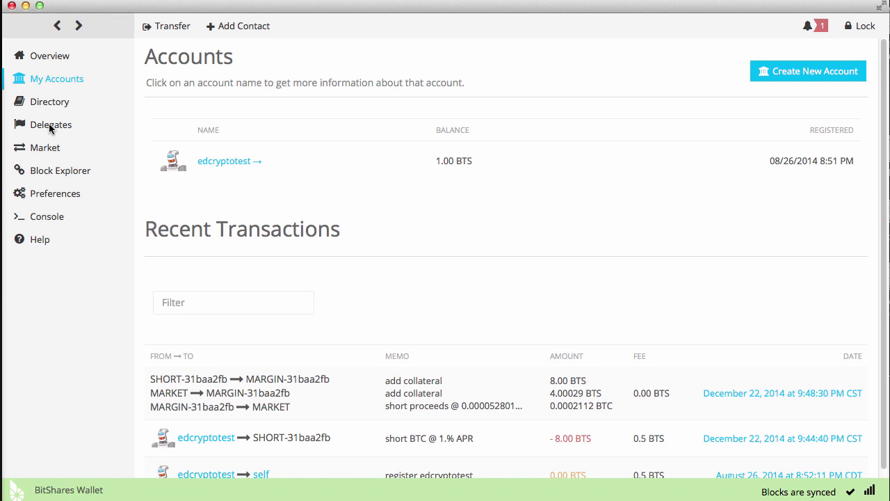
Reopen the BitBTC:BTS market and try to cover the open margin order.
left_click(46, 147)
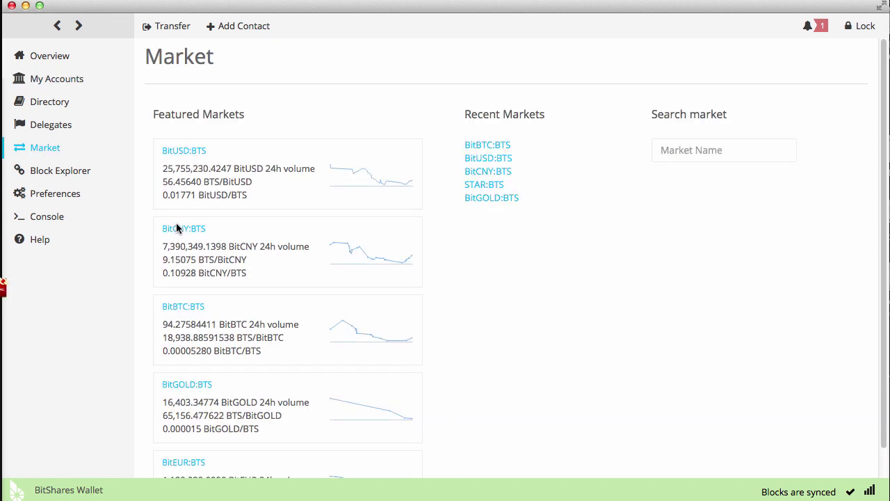
left_click(182, 307)
scroll(452, 402, "down", 10)
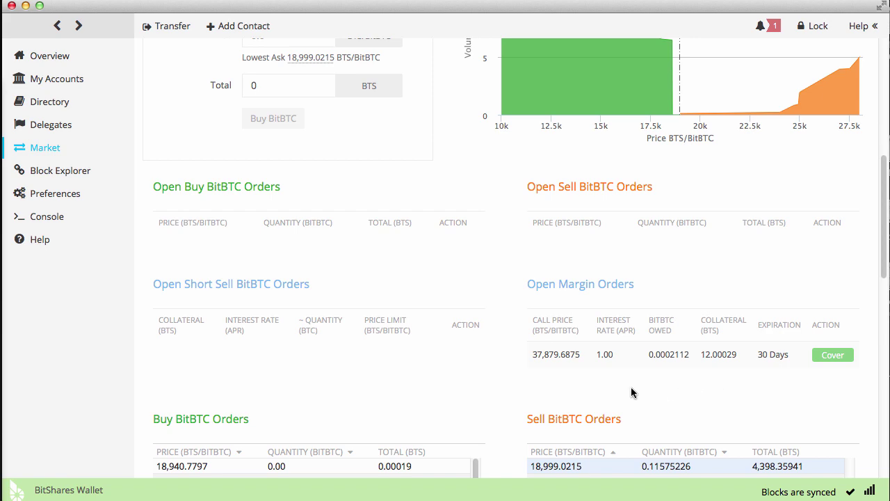
left_click(835, 356)
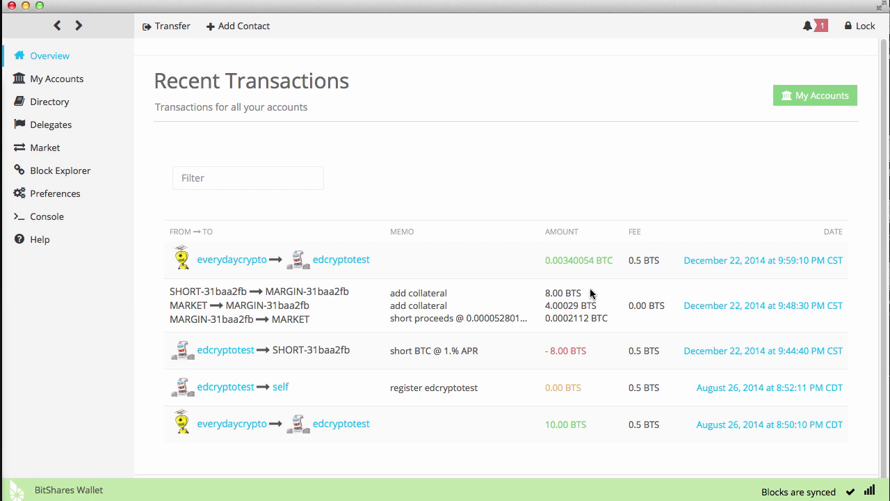
Return to the BitBTC:BTS market and check the open margin order and the BitBTC and BTS balances.
left_click(43, 150)
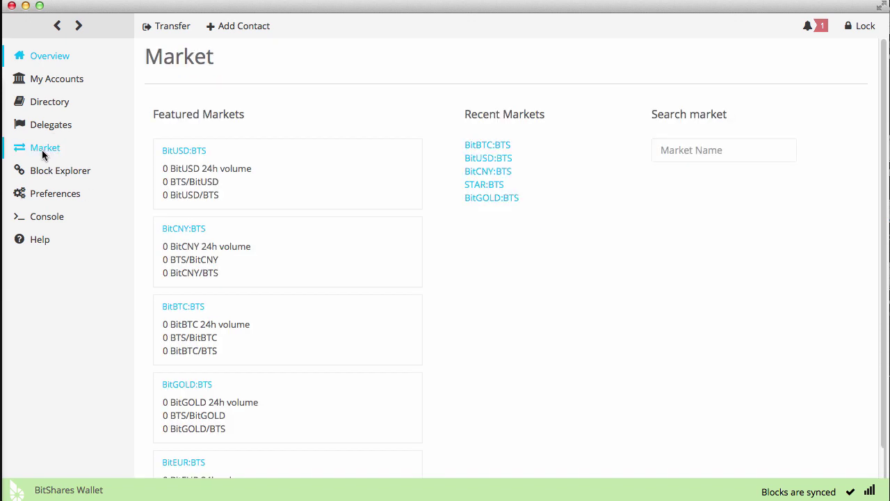
left_click(184, 307)
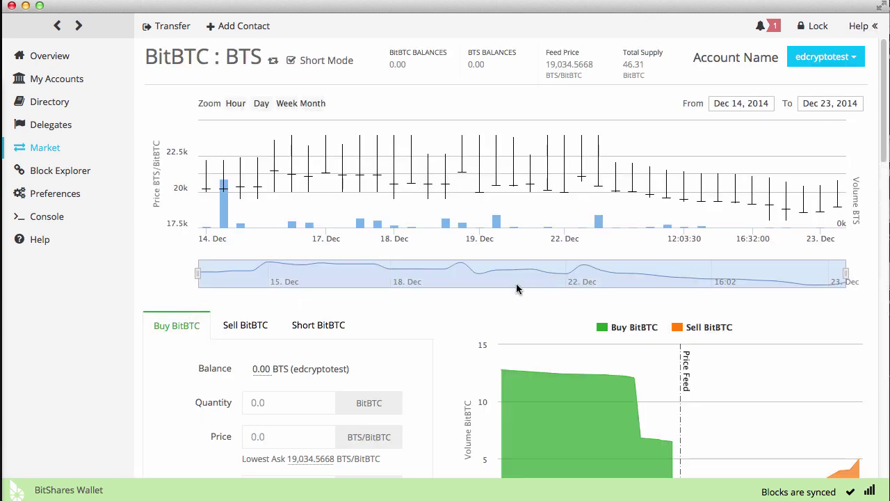
scroll(438, 329, "down", 6)
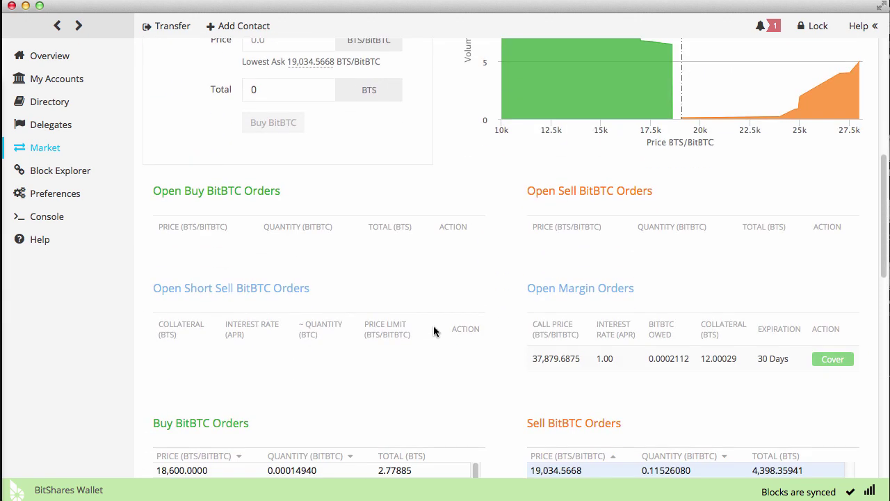
scroll(434, 327, "down", 1)
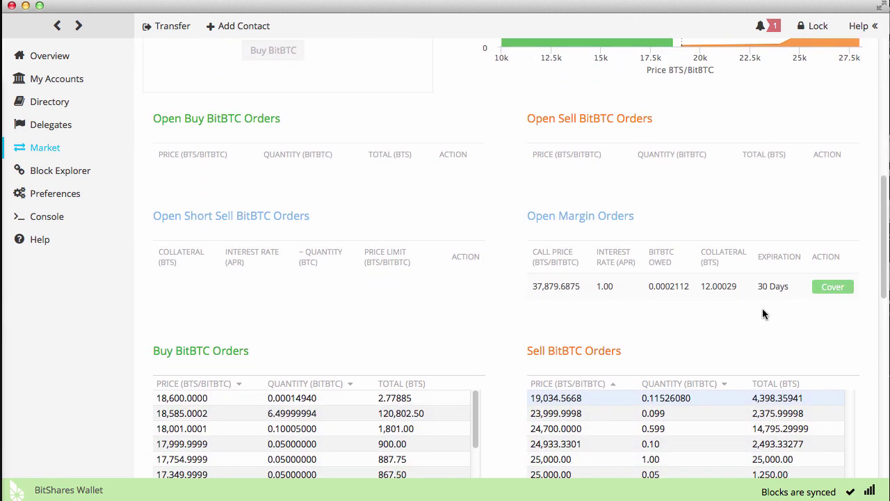
scroll(612, 293, "up", 7)
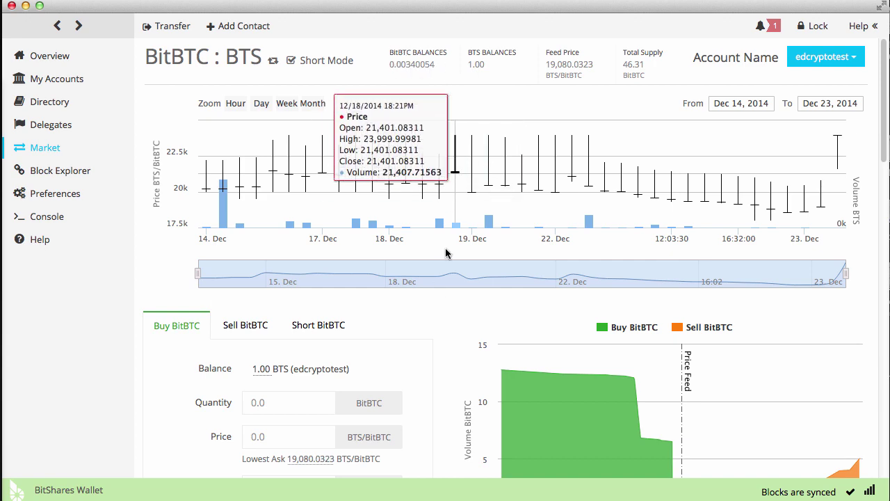
Cover the open BitBTC margin order with a payment of 0.00028981 BitBTC.
scroll(439, 285, "down", 5)
scroll(437, 287, "down", 4)
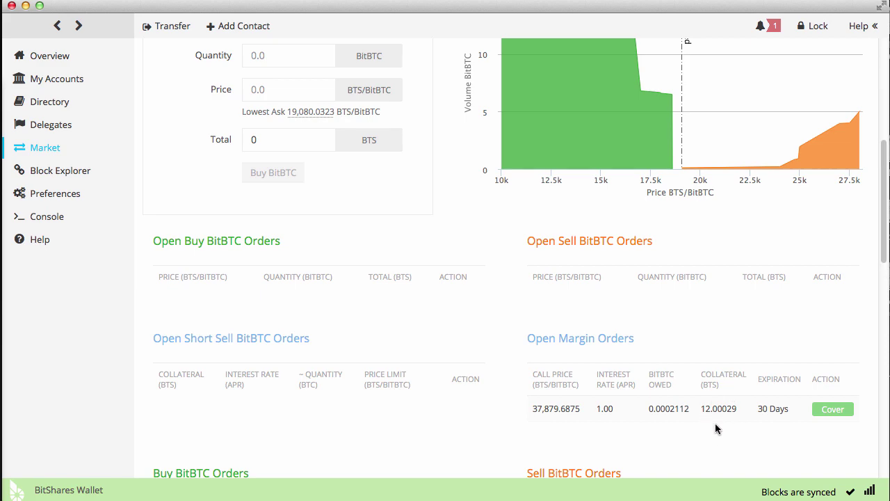
left_click(828, 411)
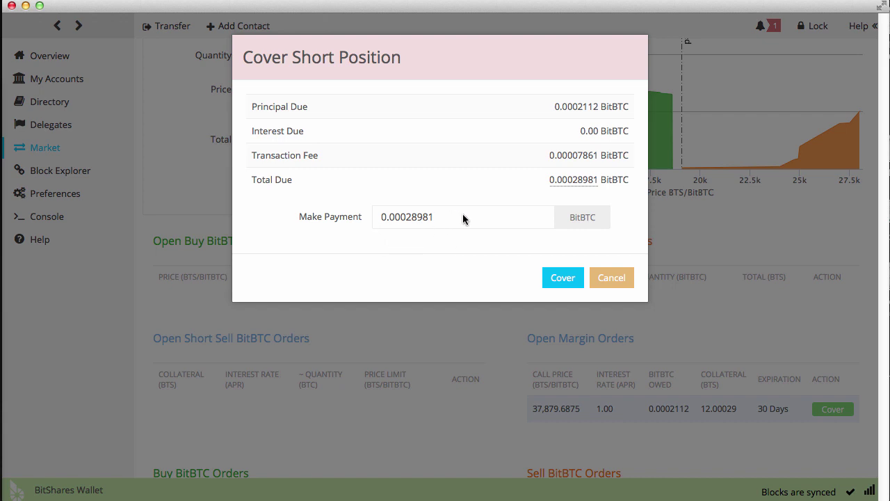
left_click(556, 278)
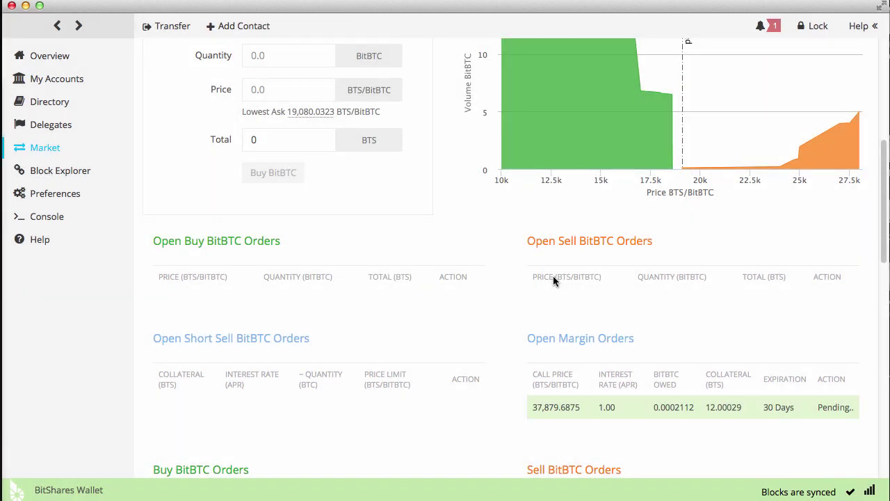
Check the open margin orders list, and review the account's balances and the cover transaction on the accounts page.
scroll(492, 375, "down", 3)
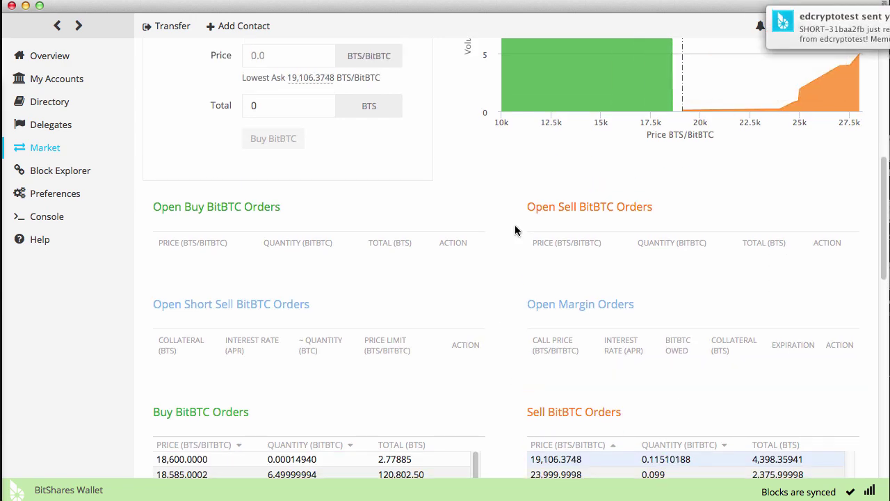
scroll(493, 228, "up", 10)
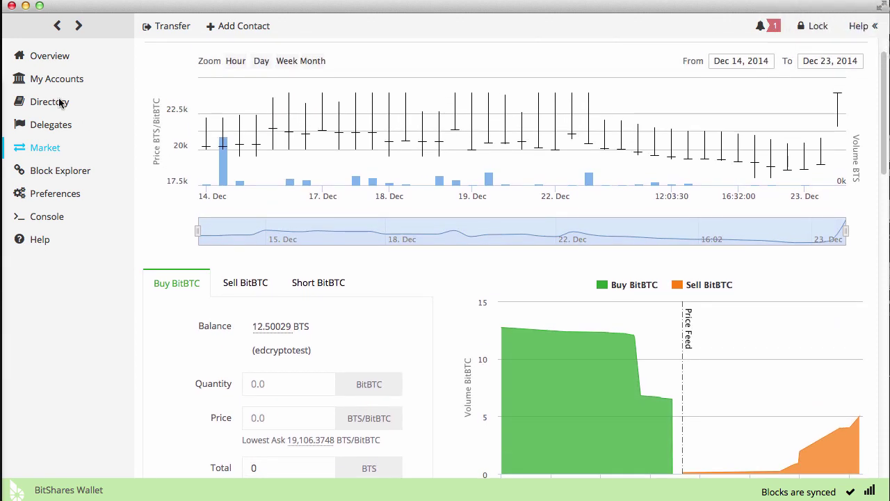
left_click(49, 81)
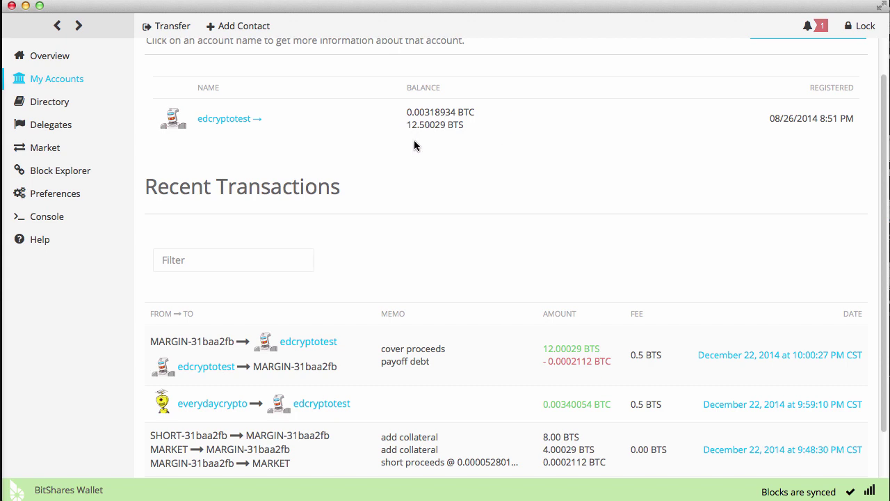
scroll(414, 141, "up", 2)
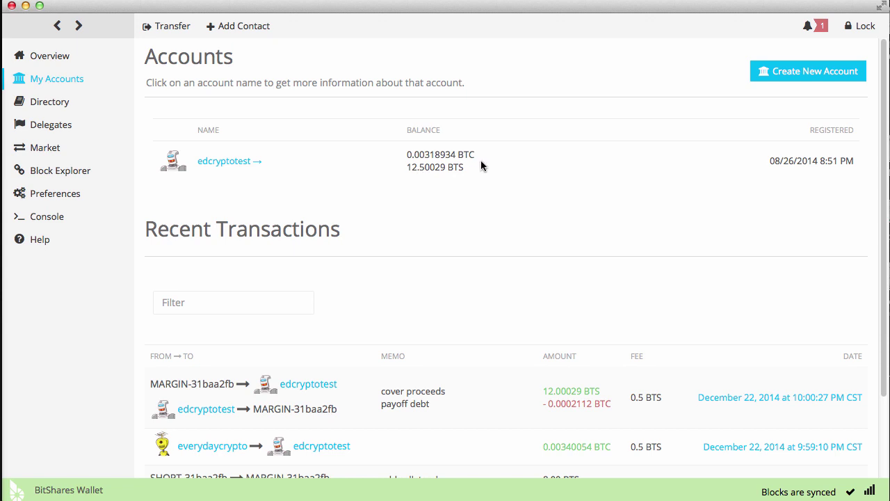
Reopen the BitBTC:BTS market and examine its open short sell, open margin, buy and sell order lists.
left_click(49, 105)
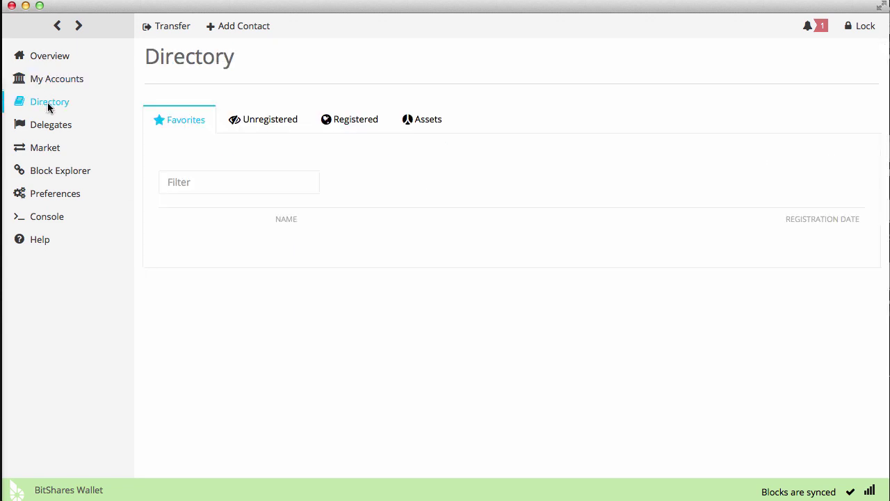
left_click(45, 148)
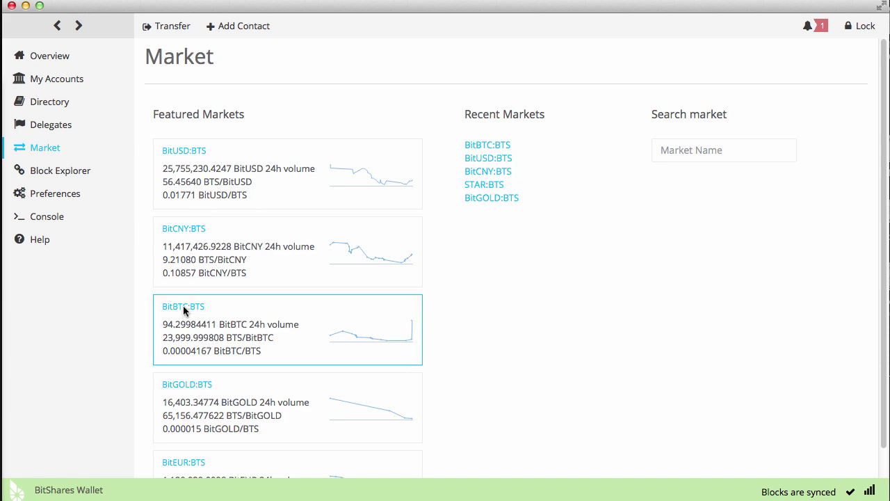
left_click(383, 324)
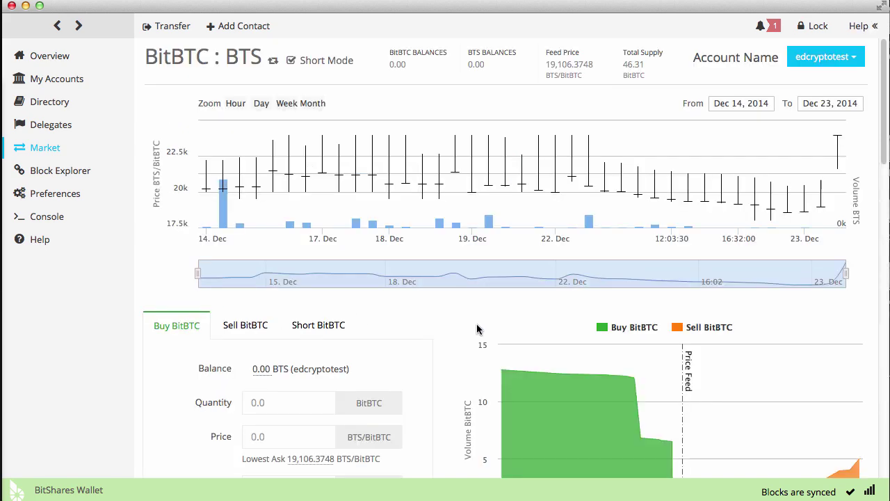
scroll(477, 324, "down", 5)
scroll(471, 379, "down", 8)
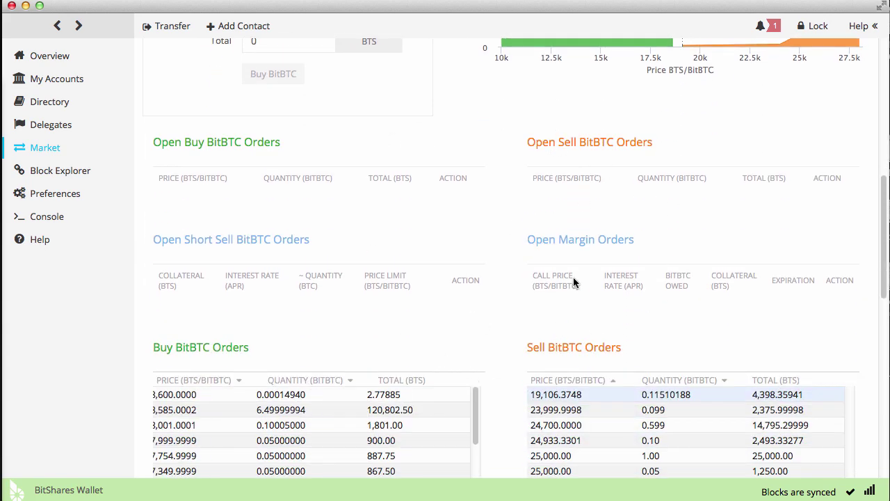
scroll(519, 316, "down", 5)
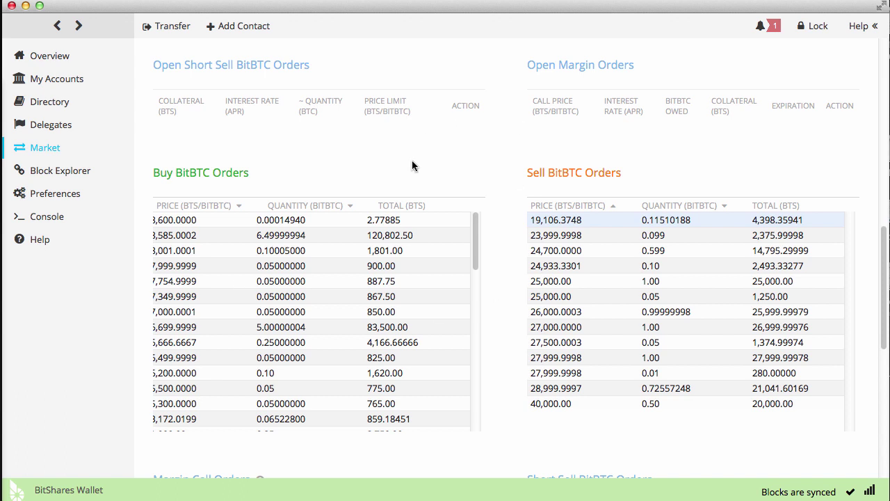
scroll(503, 202, "up", 2)
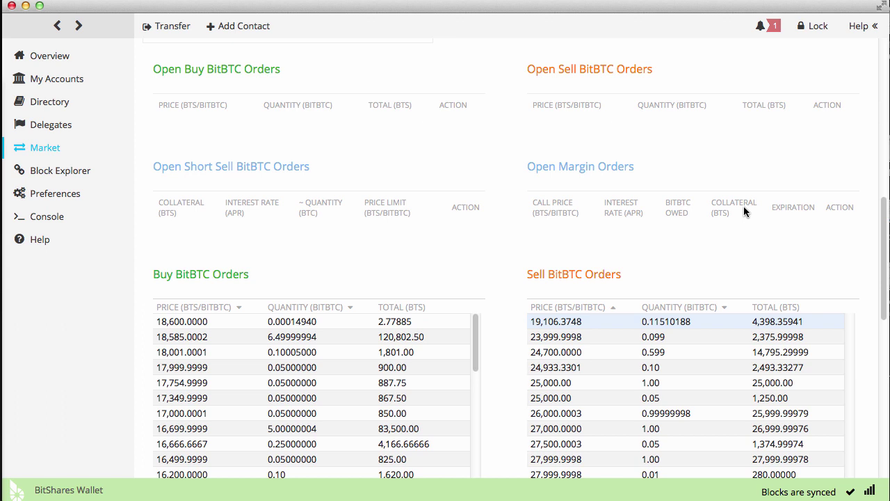
Review the BitBTC buy and sell order lists, the balances and feed price, the price history chart and the market depth chart.
scroll(473, 252, "down", 1)
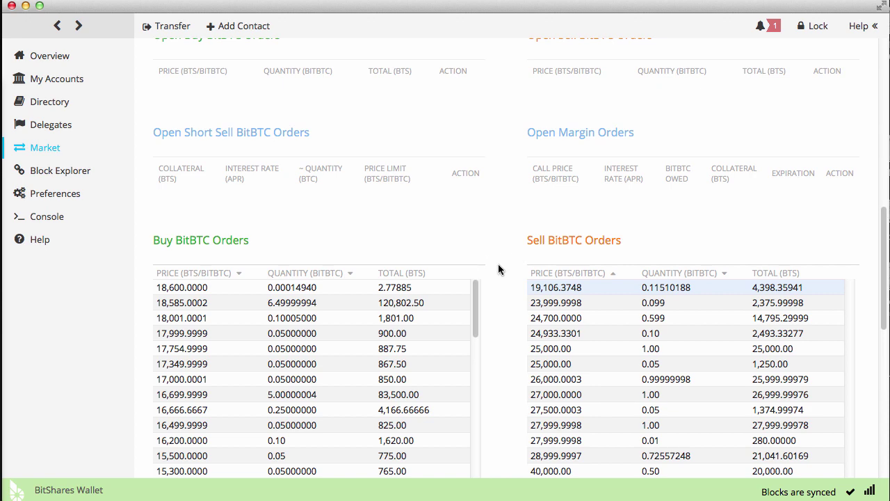
scroll(499, 278, "down", 5)
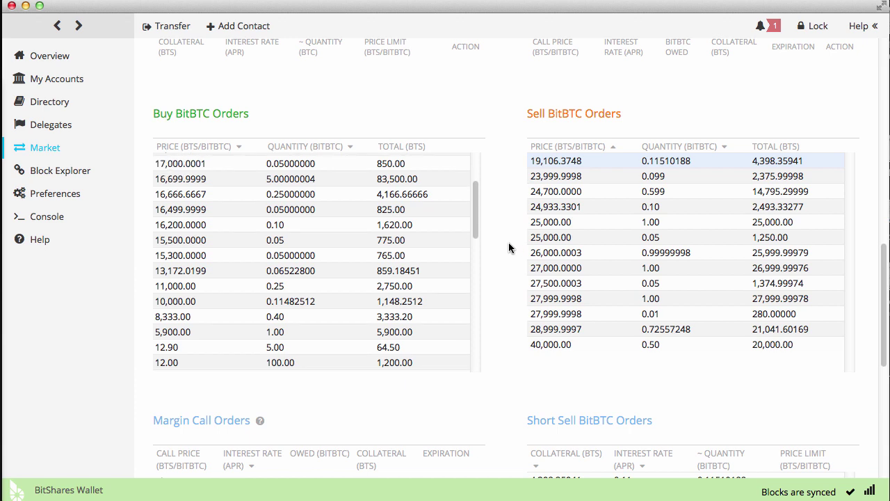
scroll(506, 190, "up", 5)
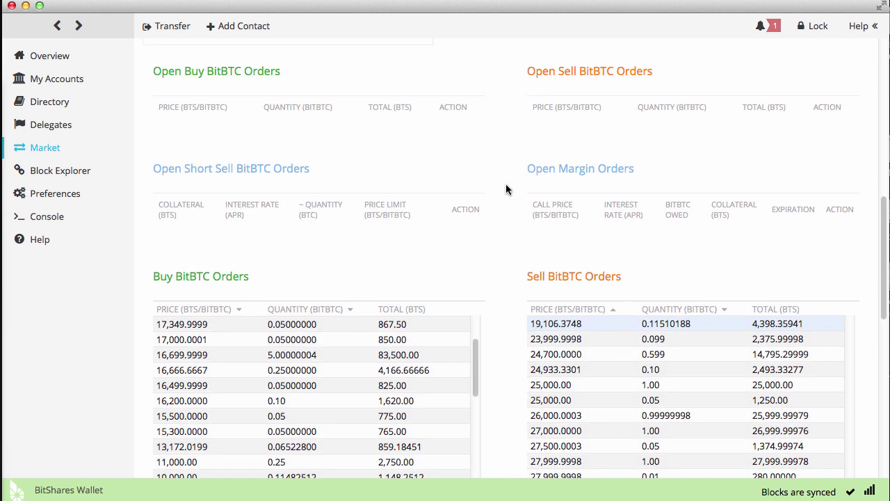
scroll(505, 189, "up", 12)
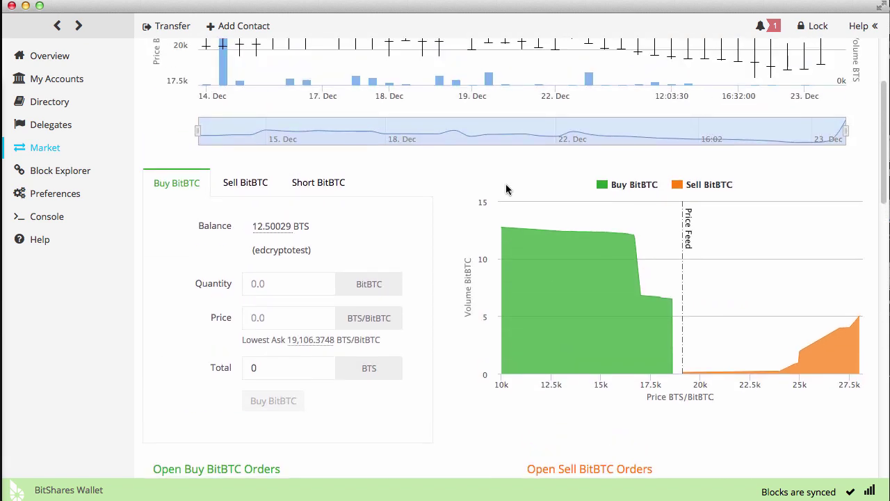
scroll(506, 189, "up", 4)
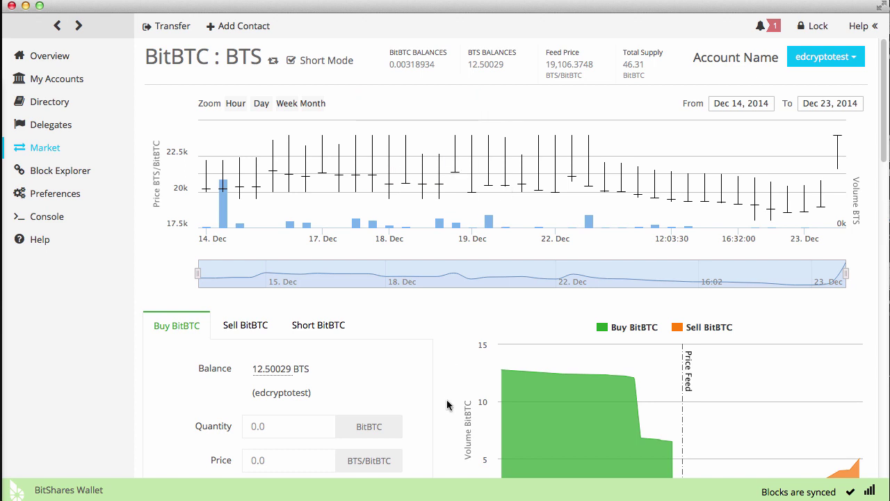
scroll(448, 405, "down", 4)
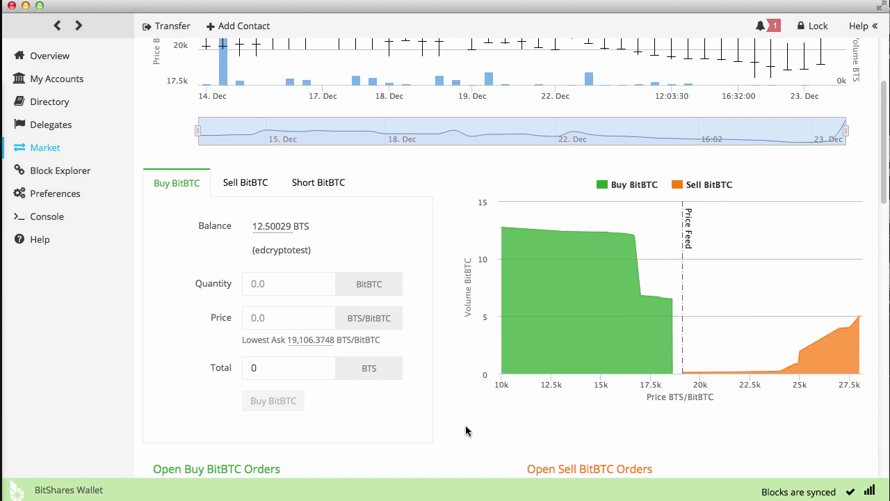
scroll(465, 426, "down", 2)
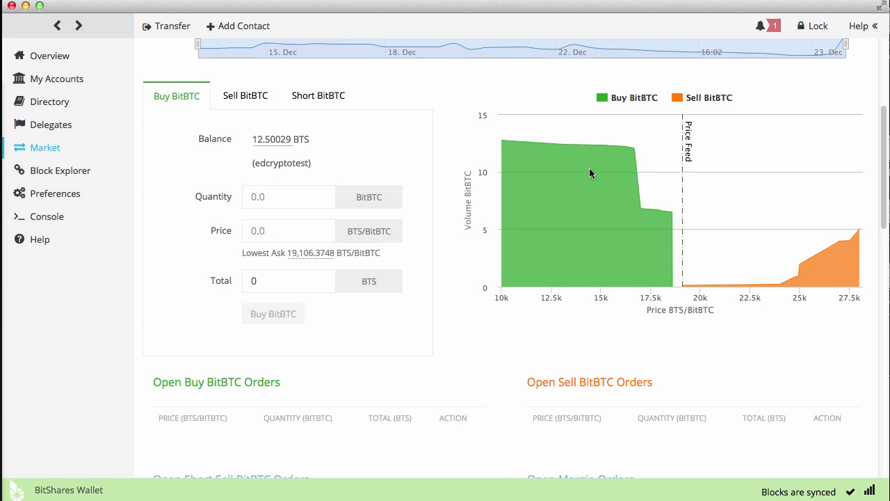
left_click(638, 5)
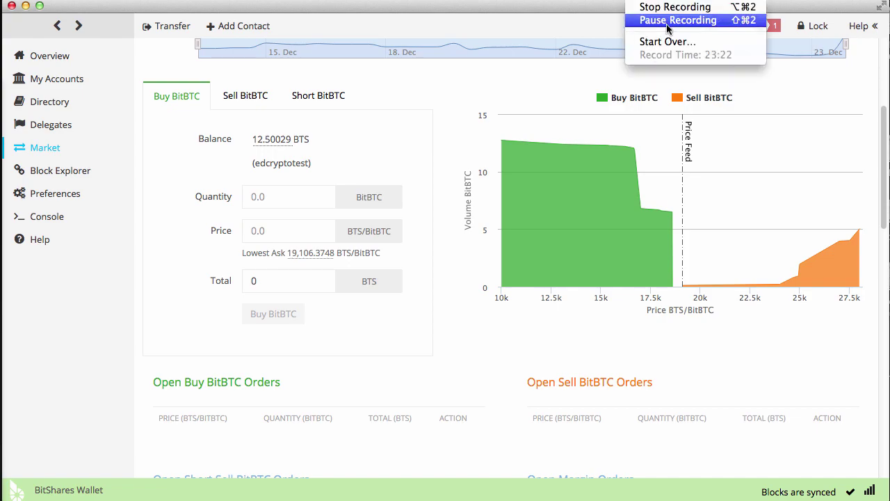